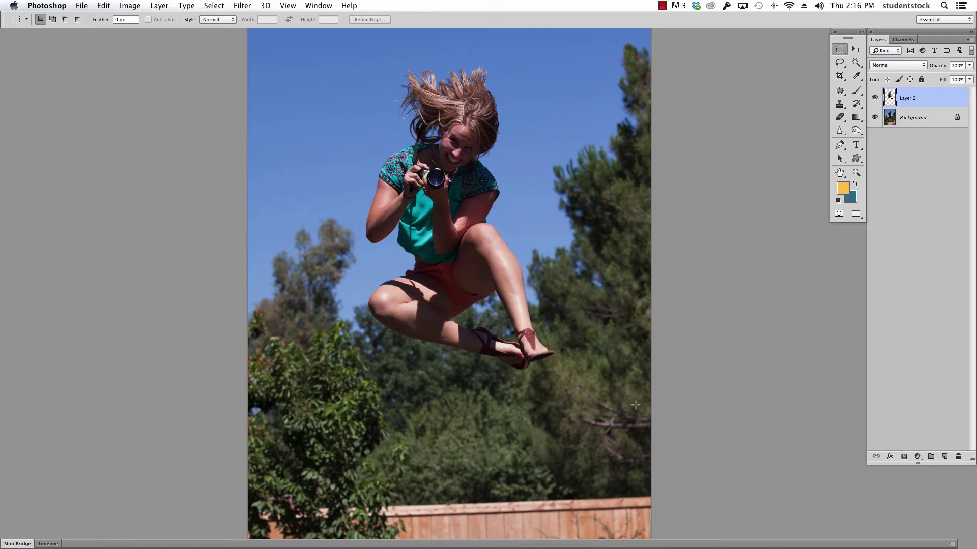
Step: Examine the finished composite in jump in clouds.jpg and return to trampoline jump 3bb.psd
left_click_drag(976, 71, 480, 49)
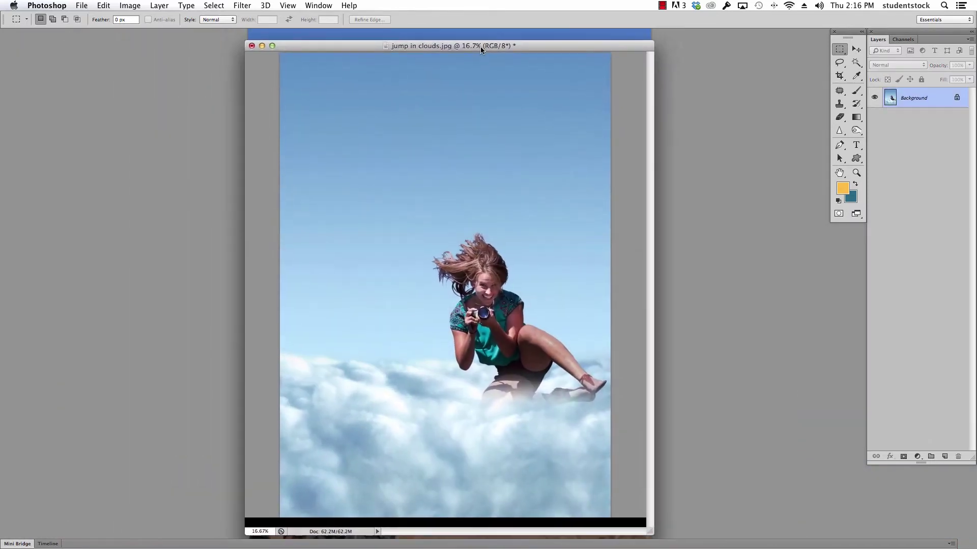
key("f")
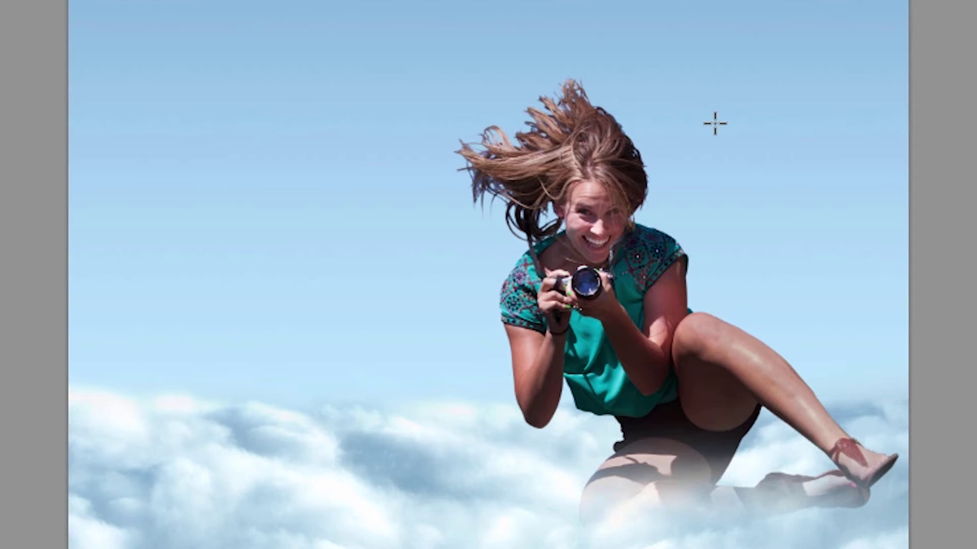
left_click(30, 0)
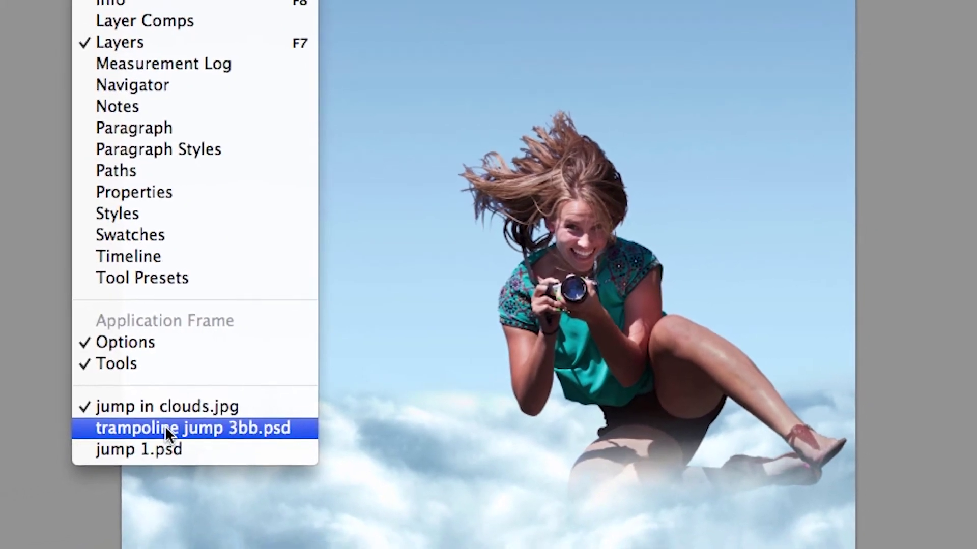
left_click(119, 441)
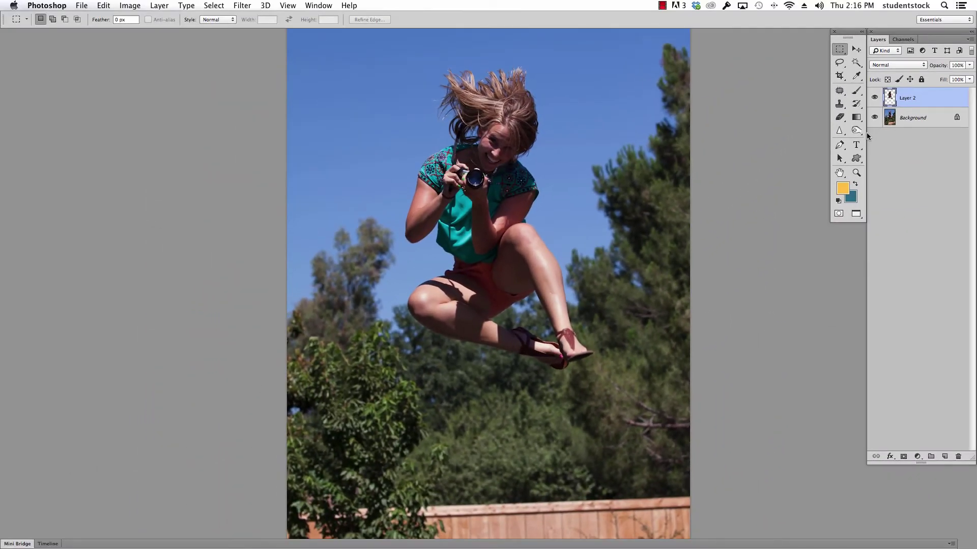
Step: Select the blue sky on the Background layer with the Magic Wand and extend the selection to similar colours
left_click(856, 62)
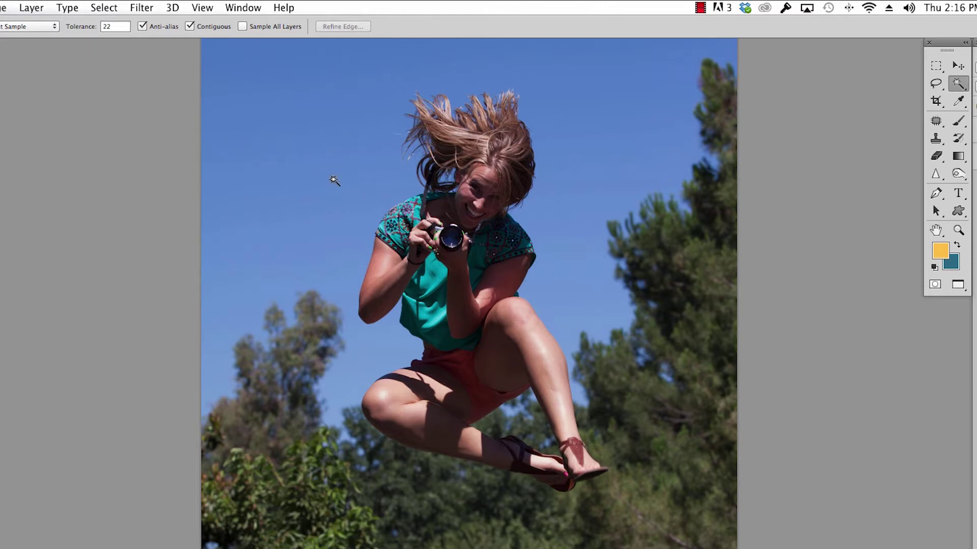
left_click(313, 146)
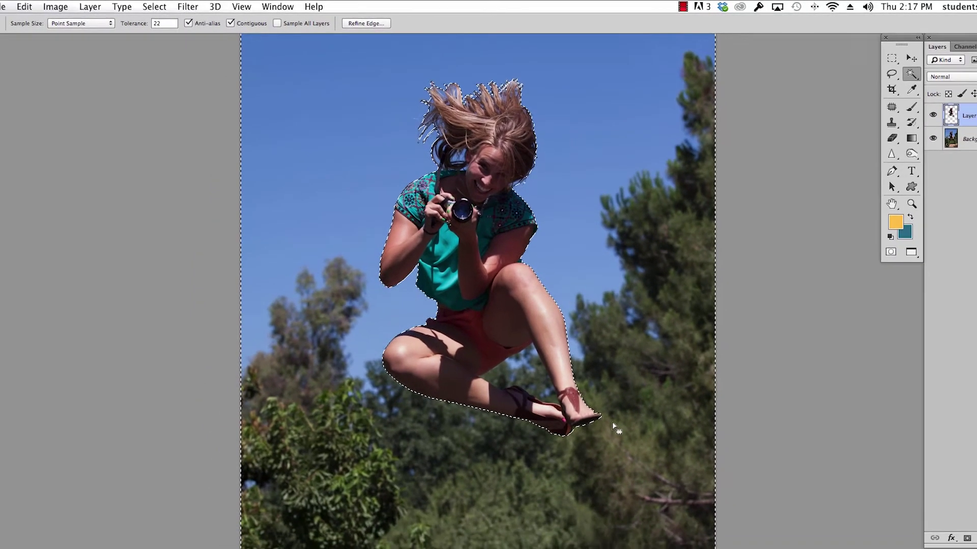
left_click(910, 125)
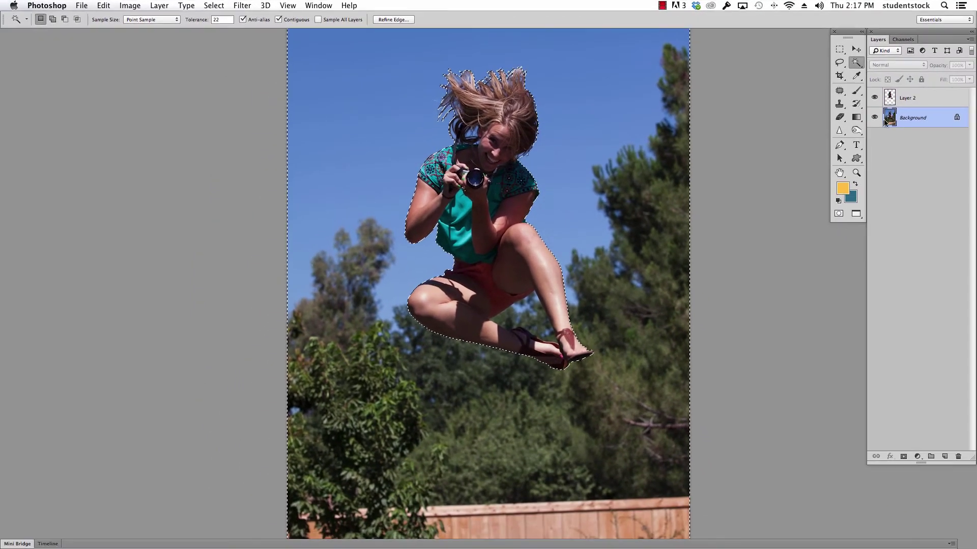
key("super+d")
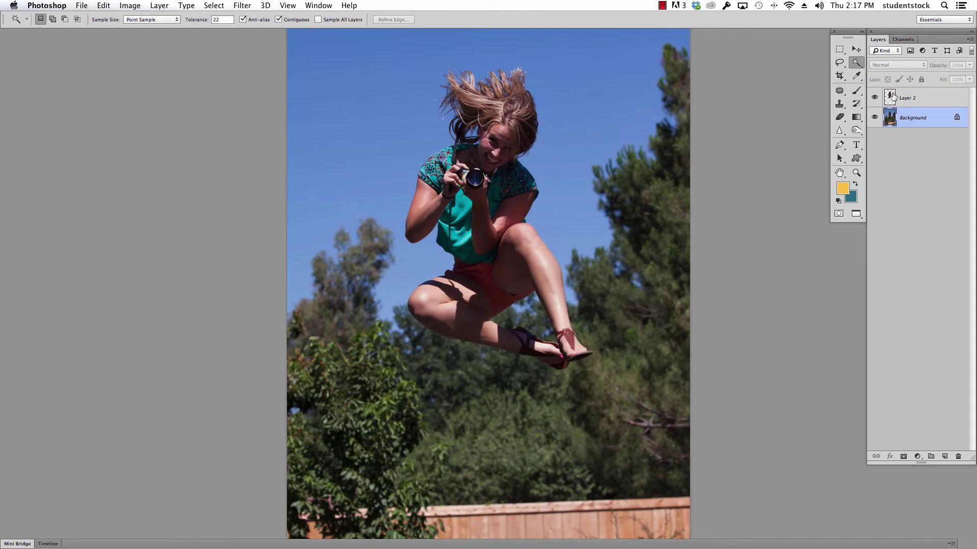
left_click(569, 138)
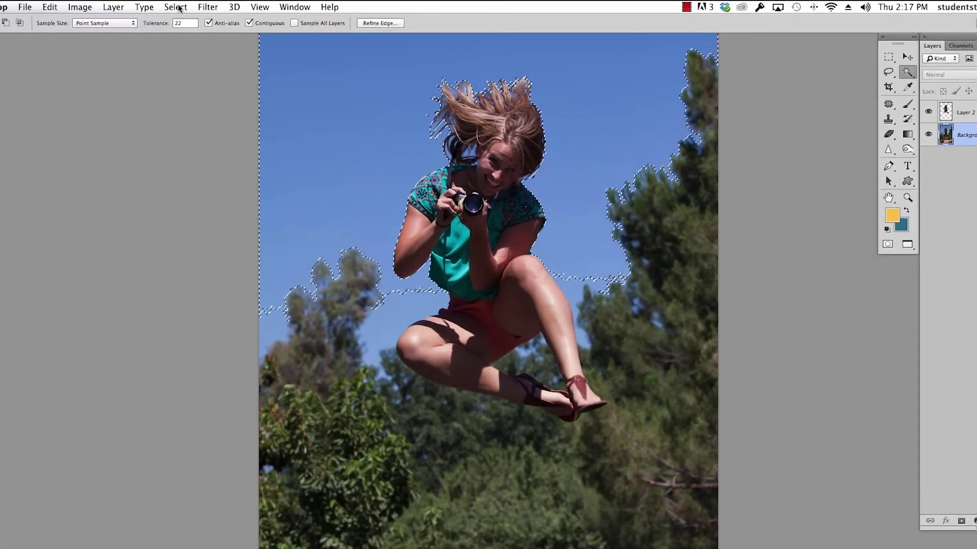
left_click(214, 6)
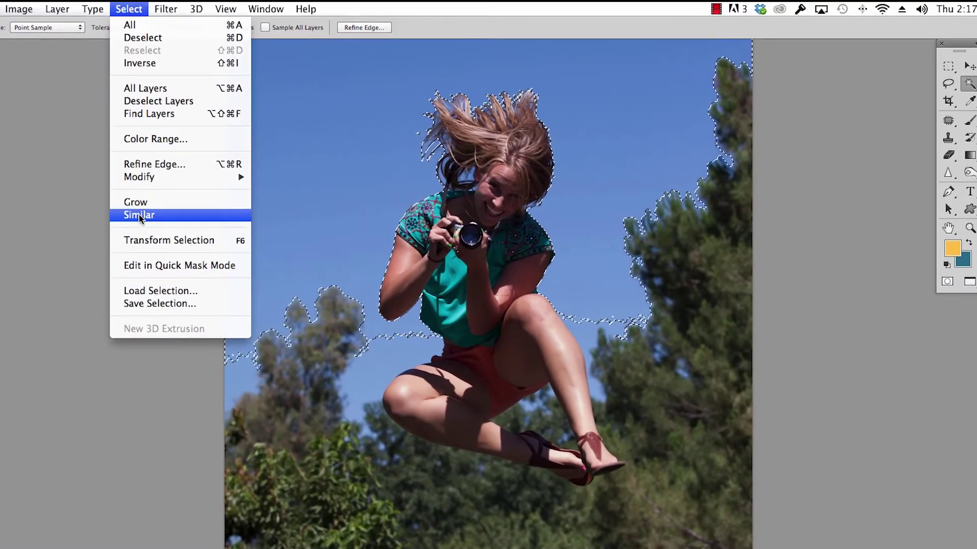
left_click(140, 216)
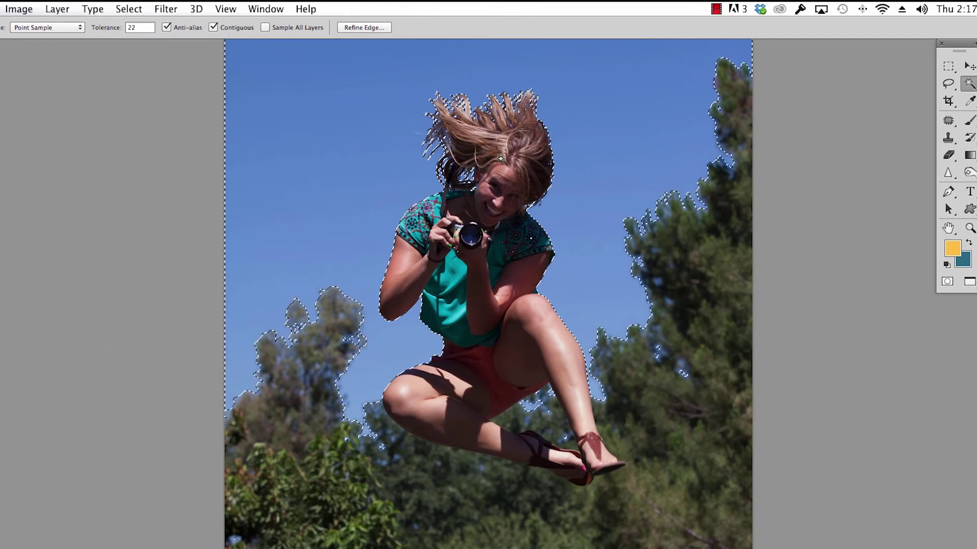
Step: Add the missed patches of sky between the hair strands beside the woman's ear to the selection
key("super+space")
left_click(502, 157, "super")
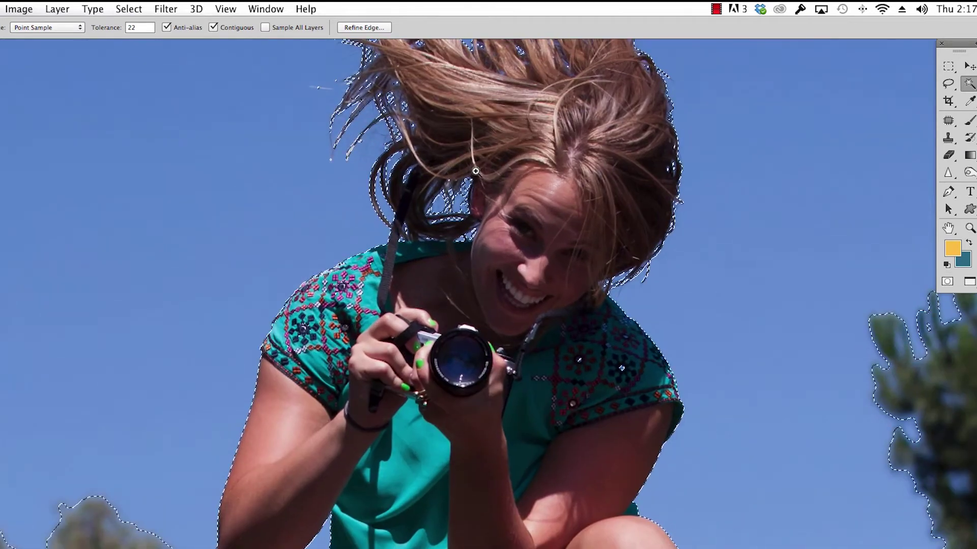
left_click_drag(475, 171, 479, 323)
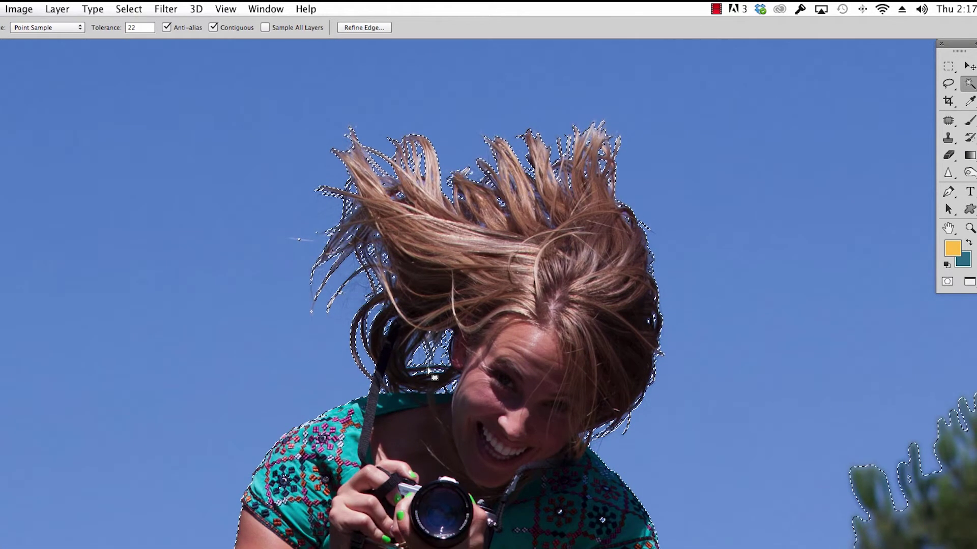
left_click(443, 360, "shift")
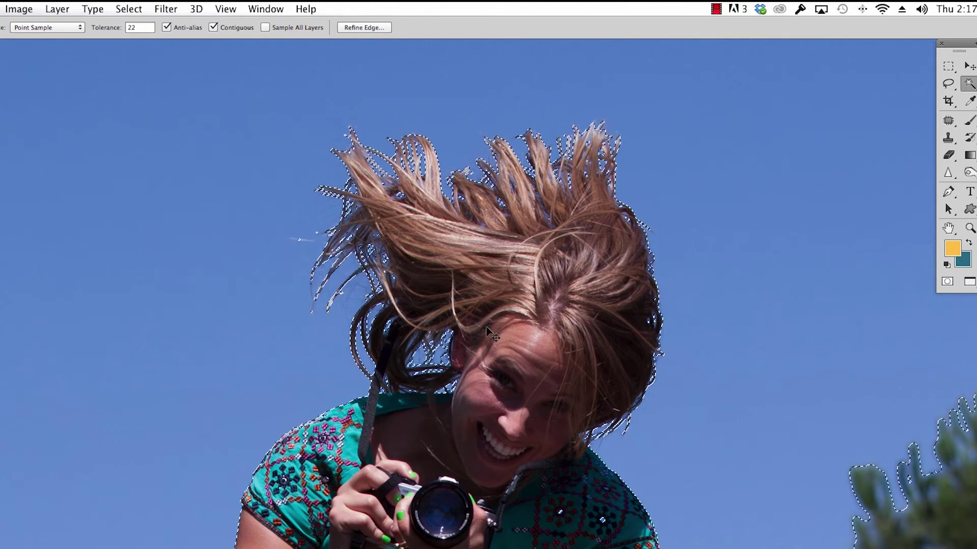
left_click(517, 342, "alt+super")
left_click(519, 335, "alt+super")
scroll(540, 215, "down", 5)
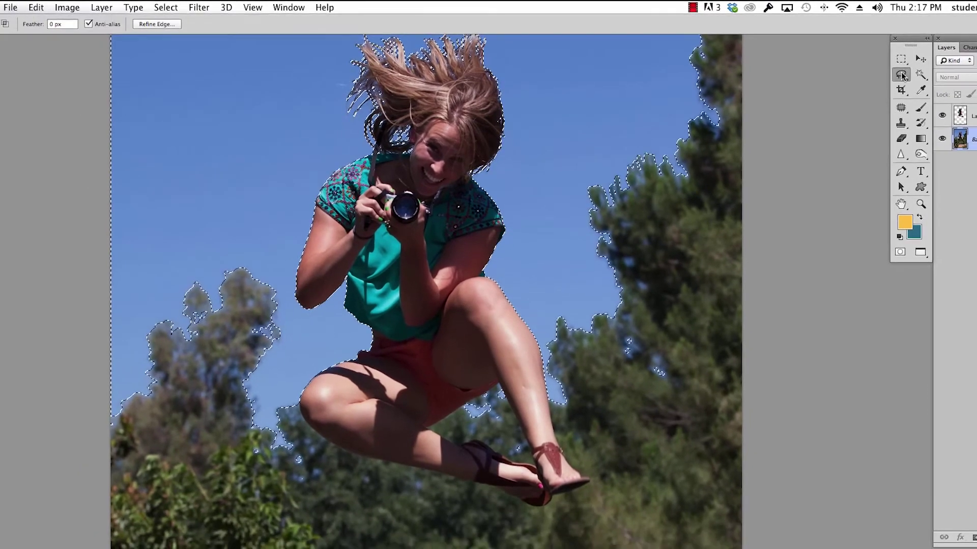
Step: Add the lower background and the trees beside her to the selection with the Lasso, tracing under her legs and feet
left_click(925, 79)
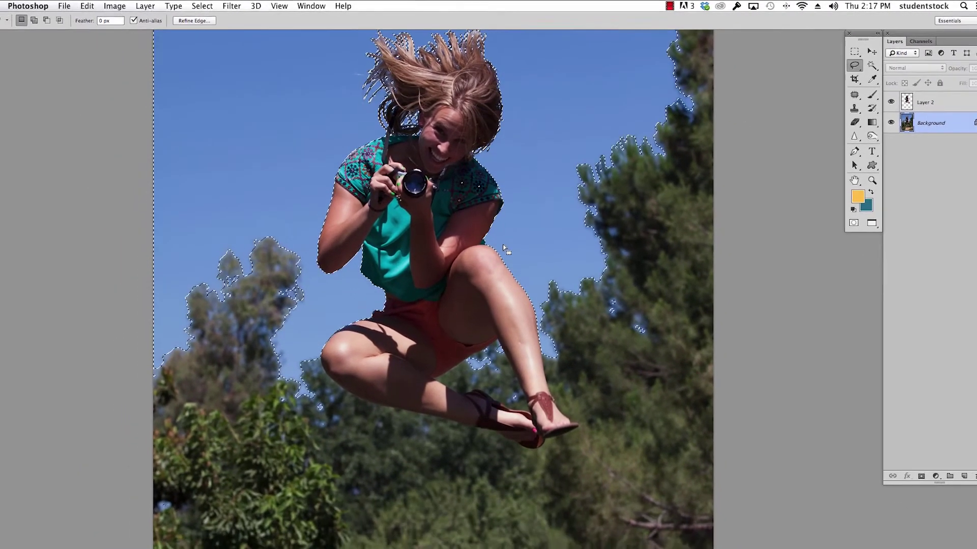
key("shift")
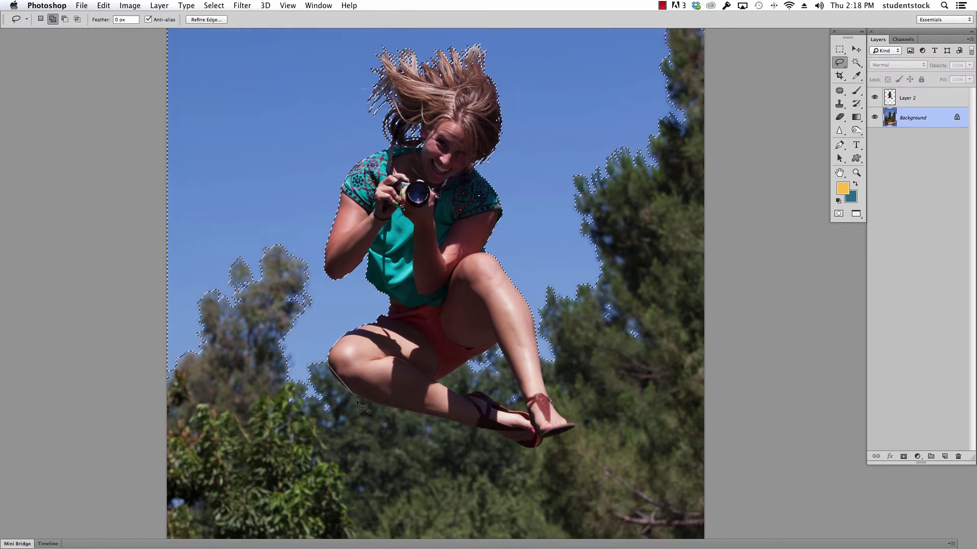
mouse_move(332, 375)
left_mouse_down()
mouse_move(362, 402)
mouse_move(462, 417)
mouse_move(525, 450)
mouse_move(550, 439)
mouse_move(786, 444)
left_mouse_up()
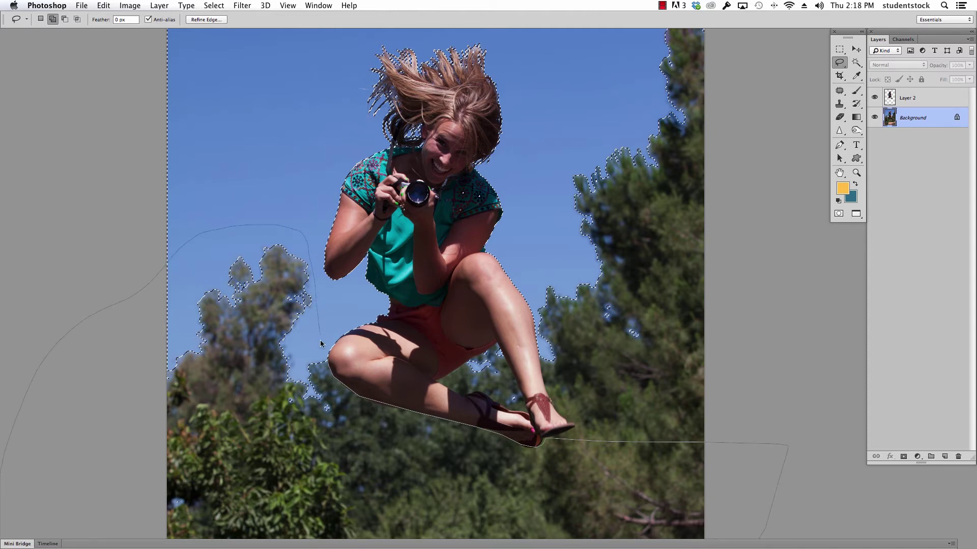
left_click_drag(320, 347, 325, 357)
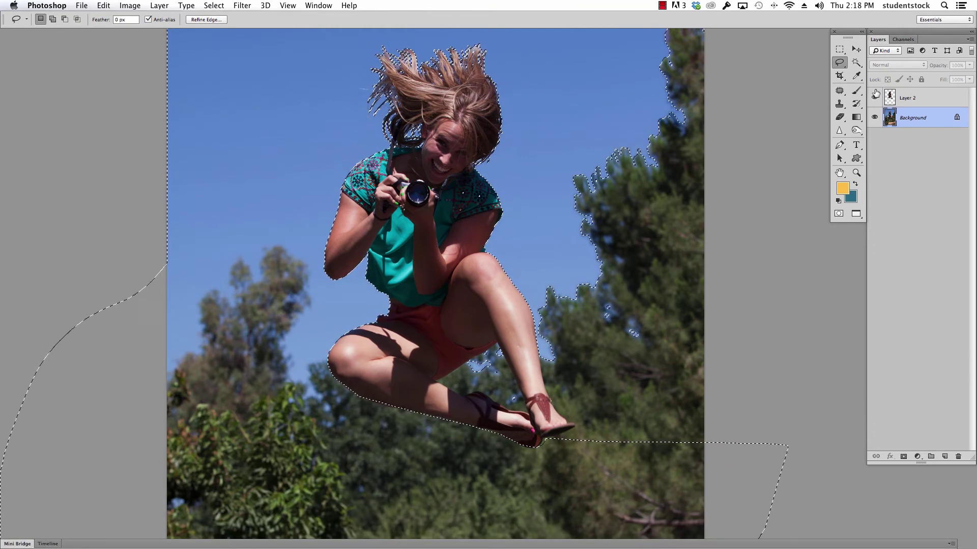
Step: Load Layer 2's outline as a selection and copy that area of the Background to a new layer
left_click(890, 98, "super")
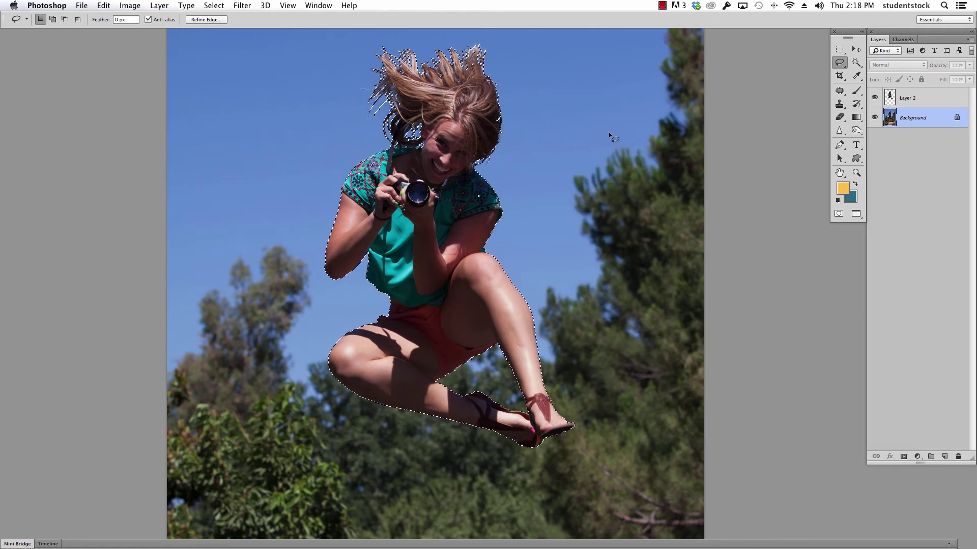
left_click_drag(608, 134, 568, 132)
key("super+j")
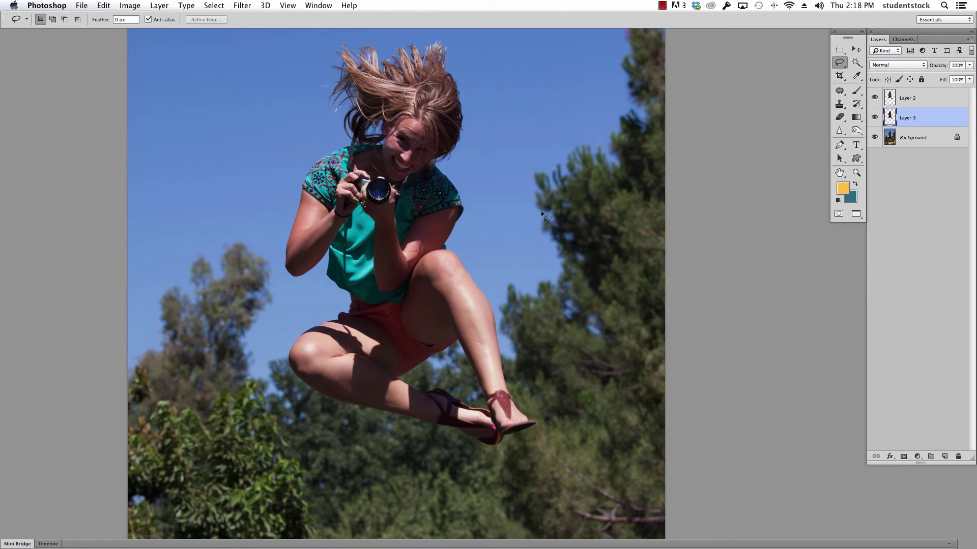
Step: Sample the dark blue of the upper sky as background colour and the light blue near the trees as foreground colour
left_click(521, 167, "alt")
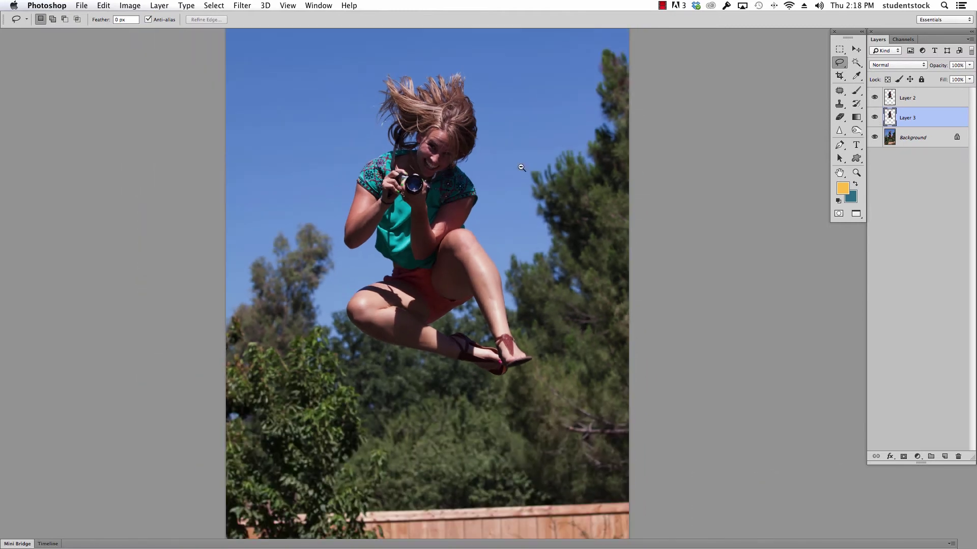
left_click_drag(522, 174, 541, 187)
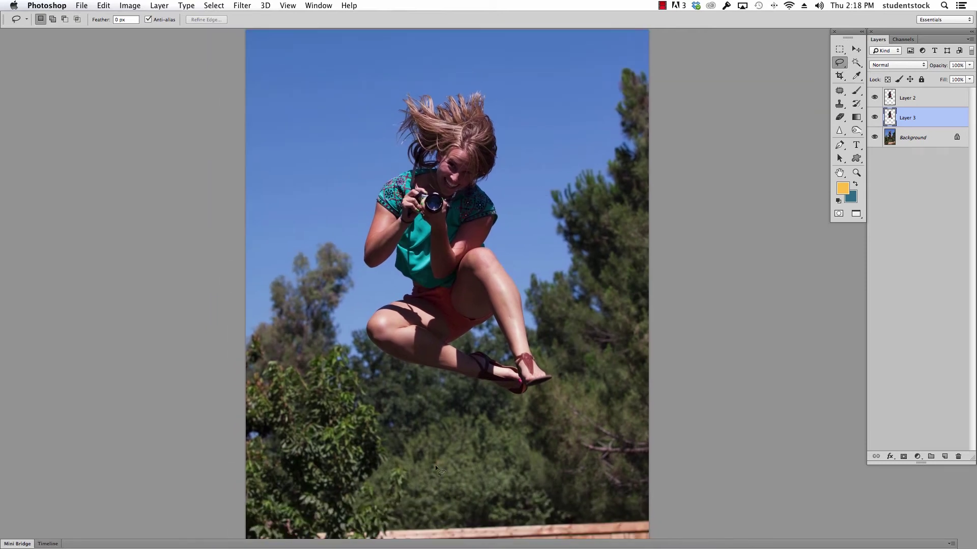
left_click(889, 137)
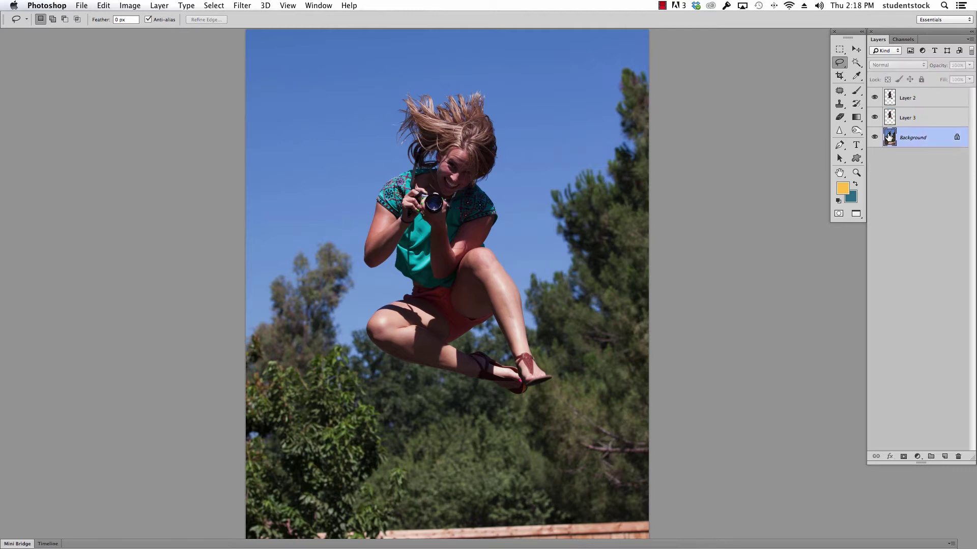
left_click(857, 75)
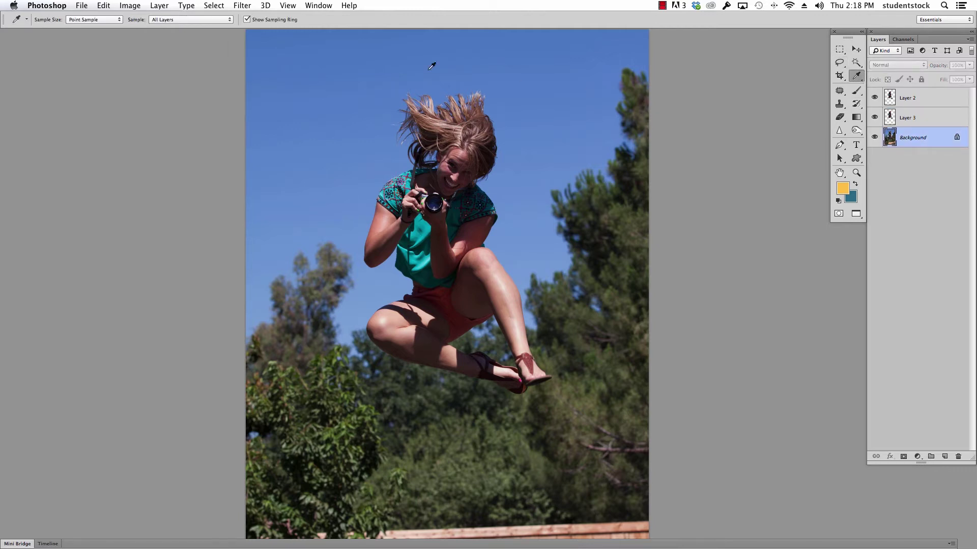
left_click(416, 33)
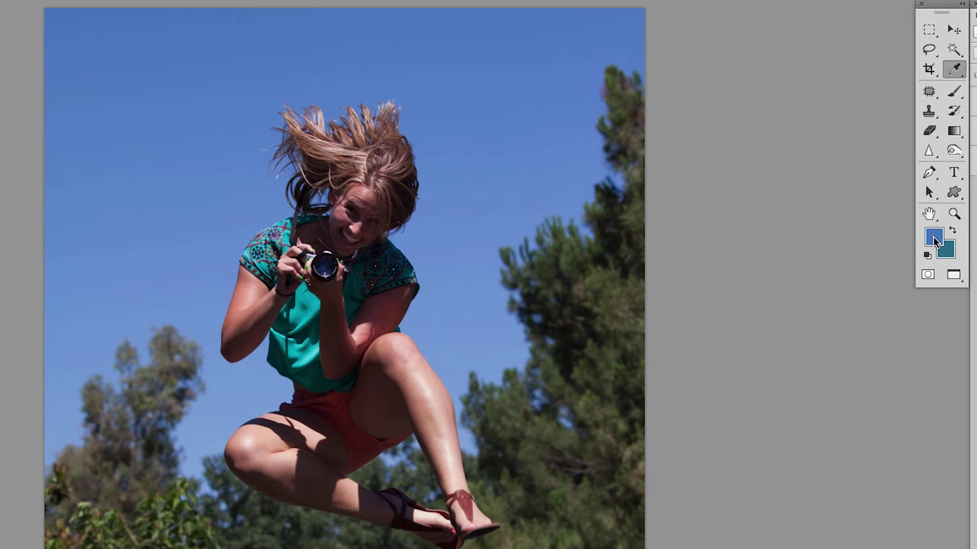
left_click(952, 231)
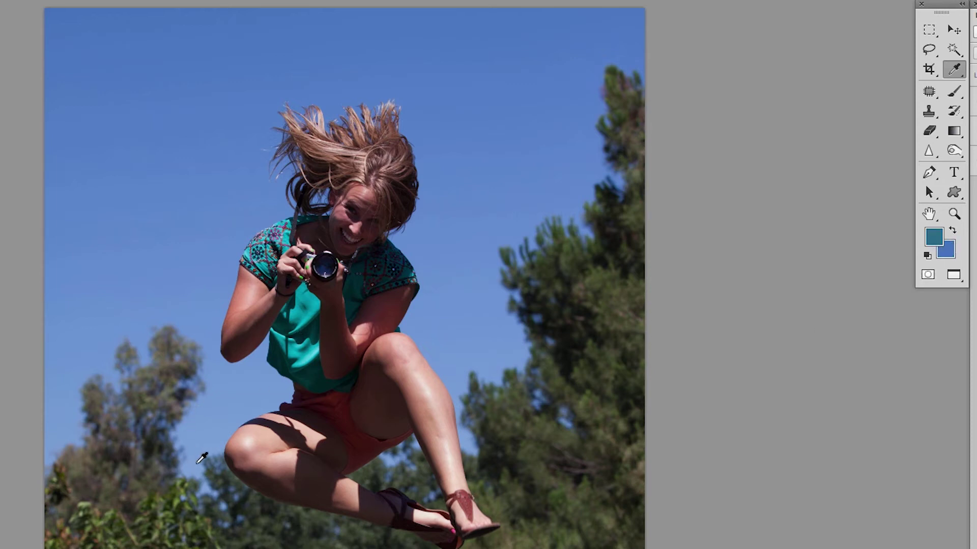
left_click(210, 481)
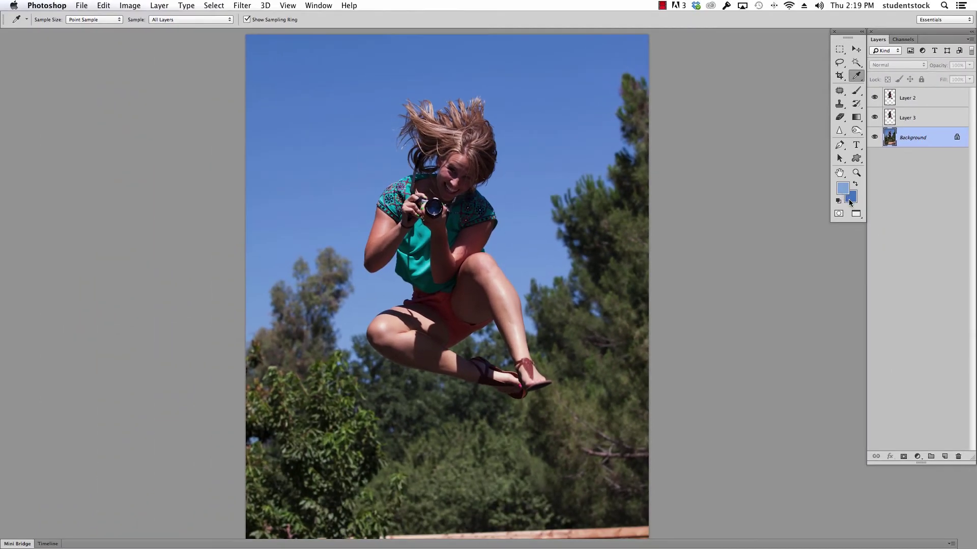
Step: Fill the Background layer with a linear gradient running from light blue at the image's bottom to dark blue at its top
left_click(857, 118)
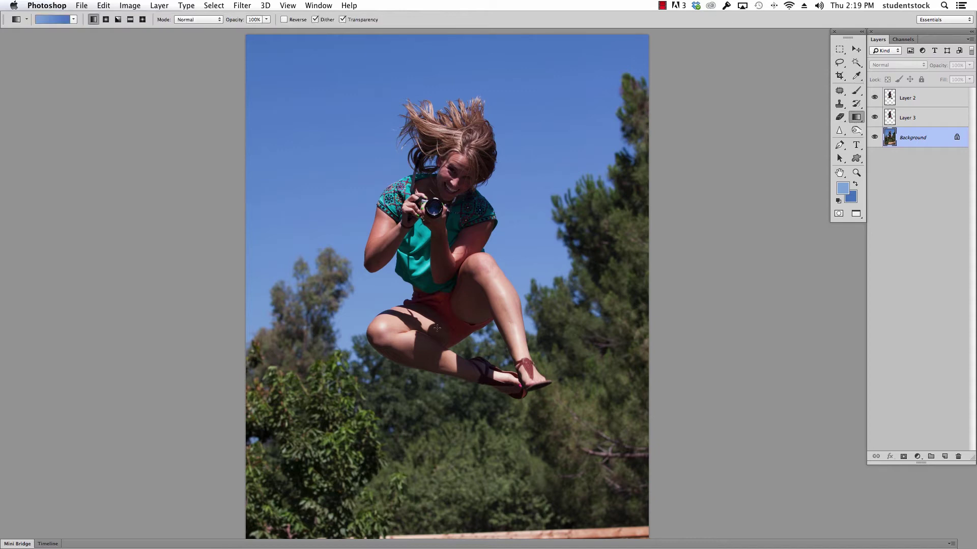
left_click(461, 429, "alt")
left_click_drag(481, 389, 491, 289)
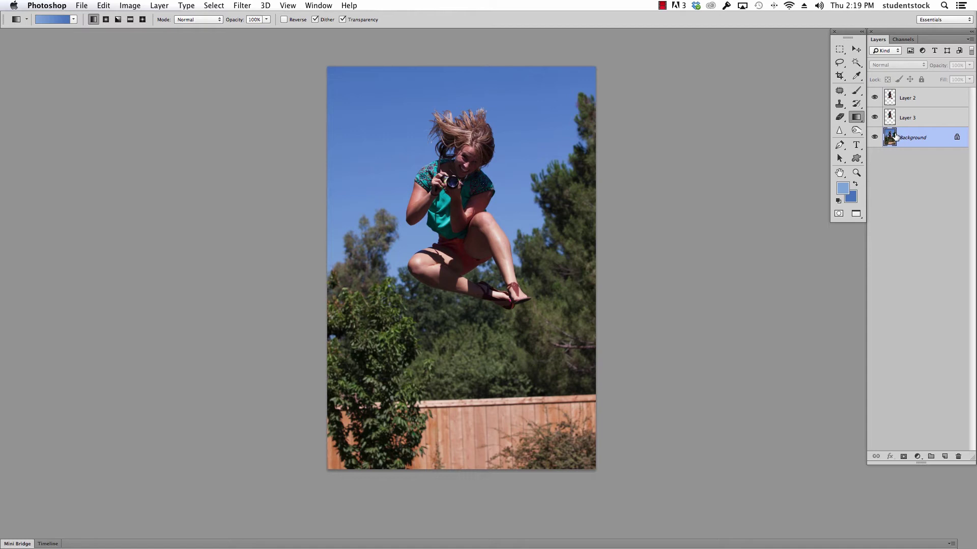
left_click_drag(470, 475, 464, 69)
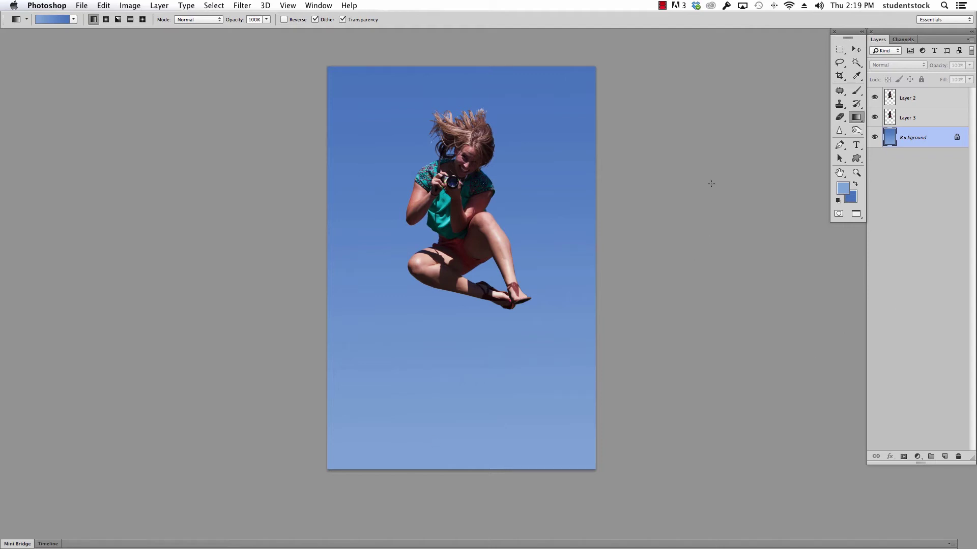
Step: Compare with the finished composite in jump in clouds.jpg and switch to jump 1.psd
left_click(320, 6)
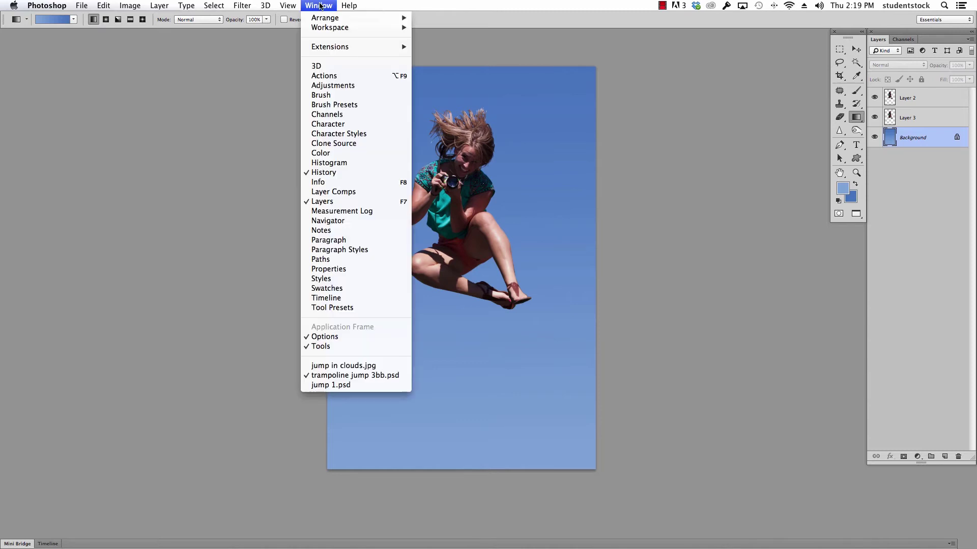
left_click(327, 367)
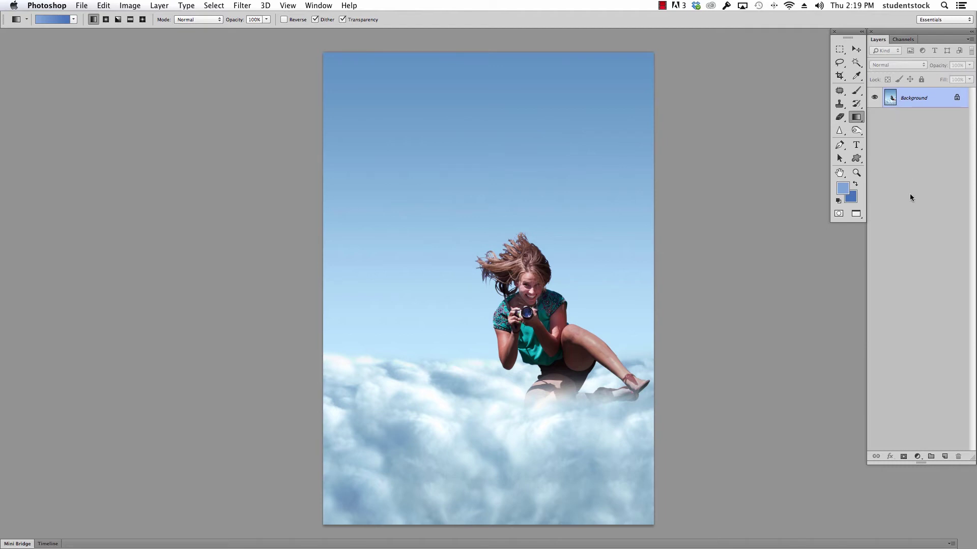
left_click(307, 6)
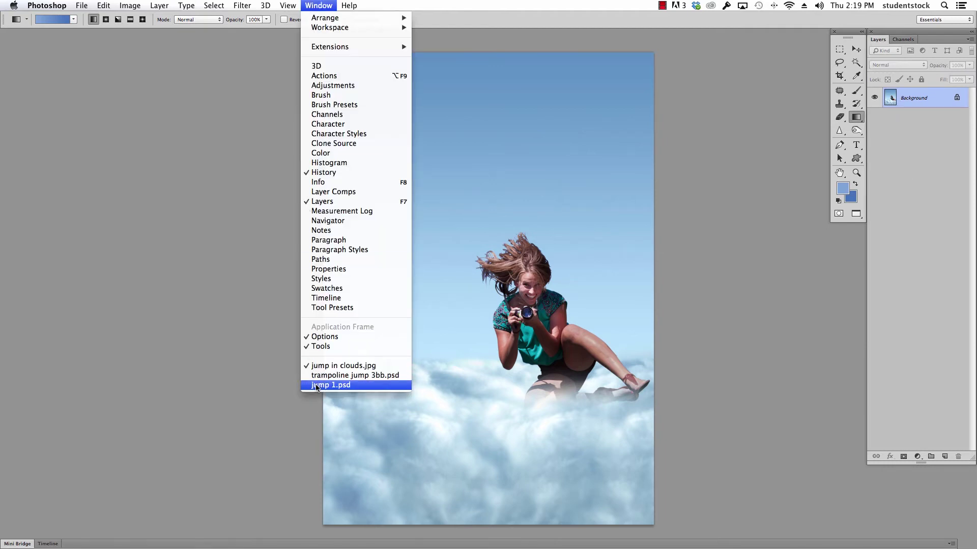
left_click(316, 387)
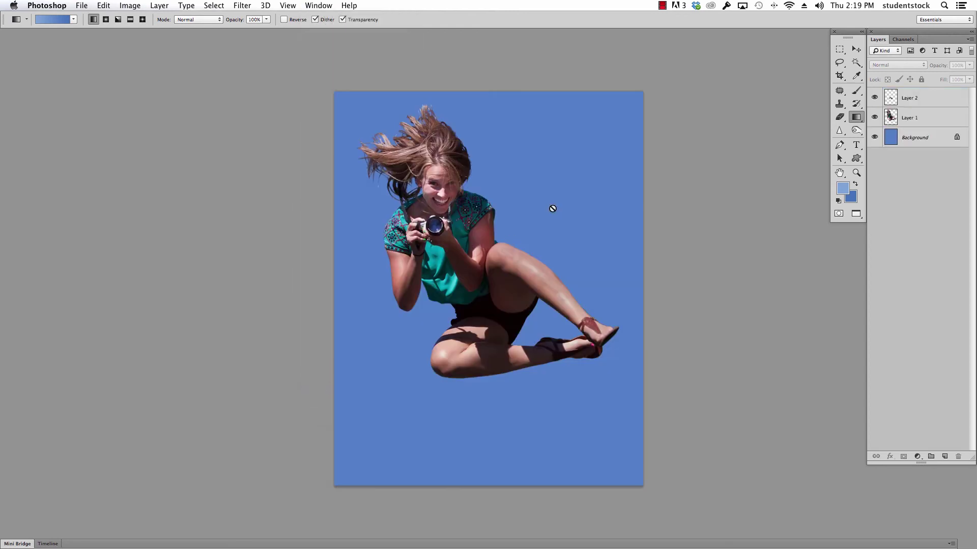
Step: Show the documents as floating windows, arrange trampoline jump 3bb.psd beside jump 1.psd, and select its jumping woman on Layer 2 for moving
left_click(893, 115)
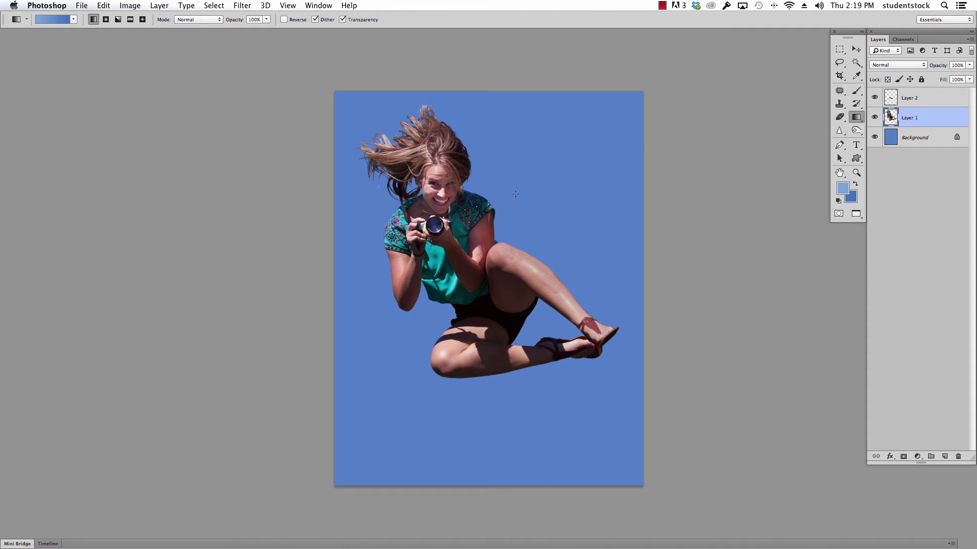
left_click_drag(515, 194, 622, 187)
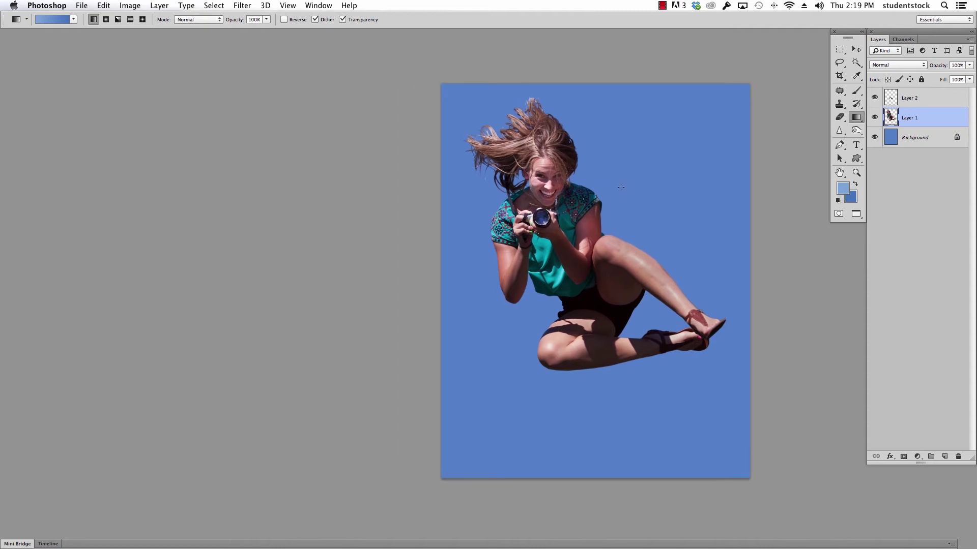
key("f")
key("f")
left_click_drag(375, 49, 558, 65)
left_click_drag(463, 32, 435, 89)
left_click(454, 64)
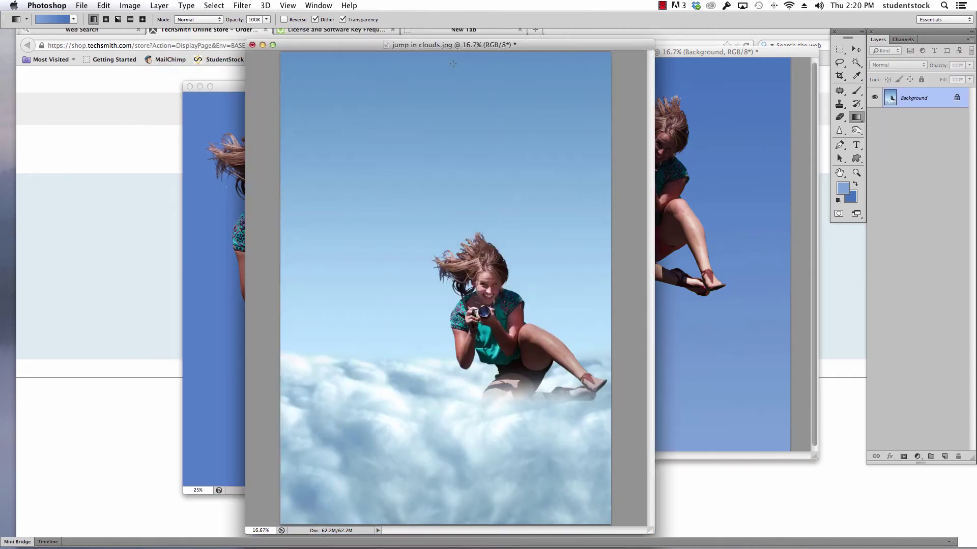
left_click_drag(474, 41, 676, 544)
left_click_drag(768, 54, 755, 88)
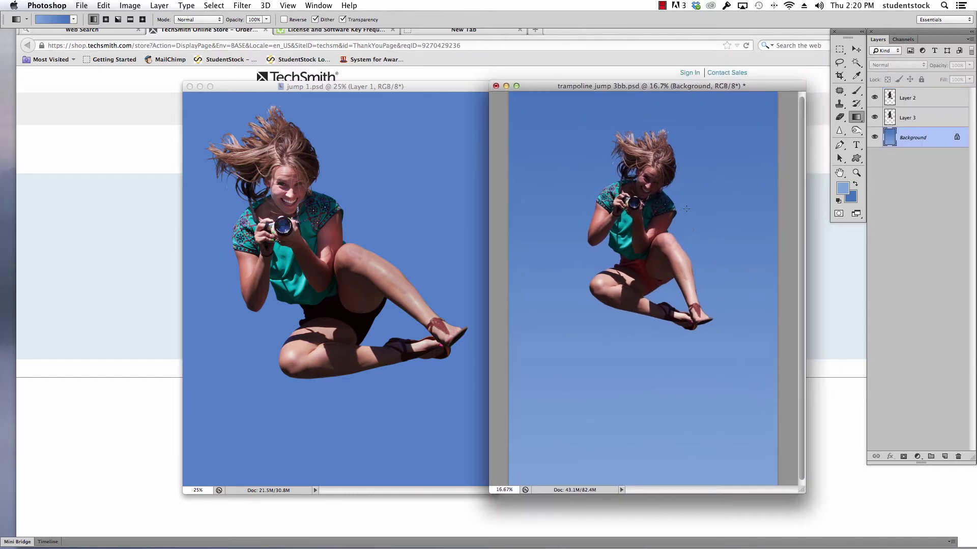
key("v")
left_click(644, 217)
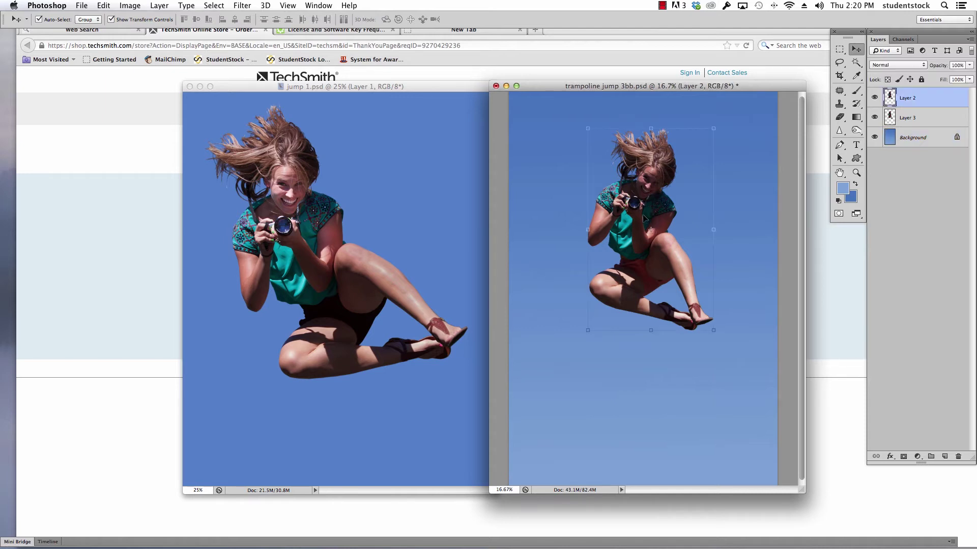
key("ctrl+t")
left_click_drag(550, 253, 570, 310)
left_click_drag(625, 206, 345, 218)
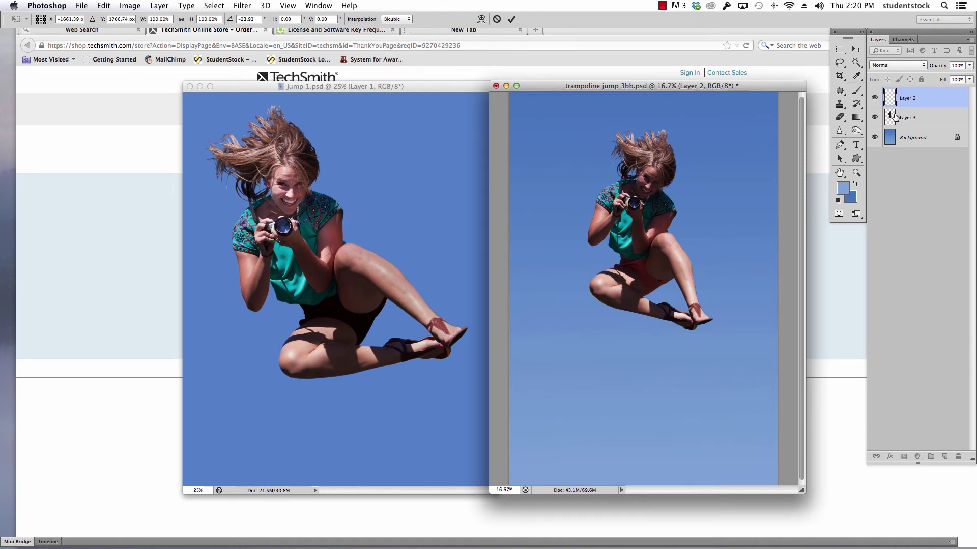
key("super+z")
left_click_drag(619, 191, 969, 218)
key("super+z")
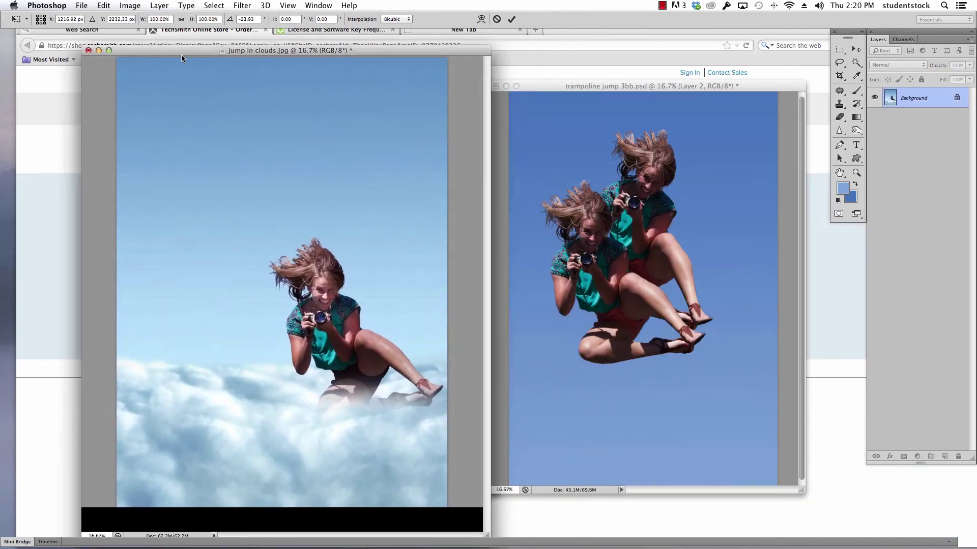
Step: Copy the woman from trampoline jump 3bb.psd into jump in clouds.jpg, rotated about -27.25° and placed left of the existing woman
left_click(633, 216)
left_click_drag(645, 211, 229, 269)
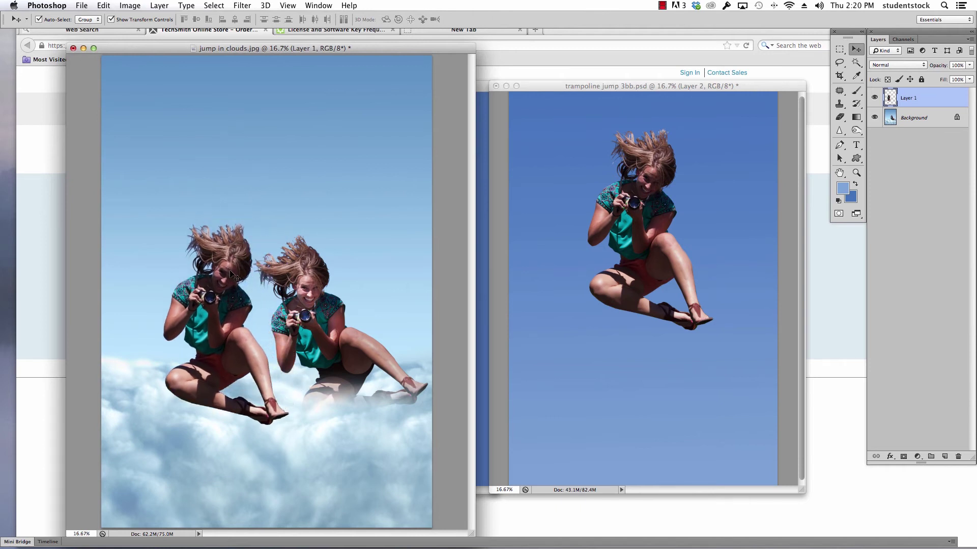
key("super+t")
left_click_drag(284, 169, 200, 175)
left_click_drag(210, 329, 193, 345)
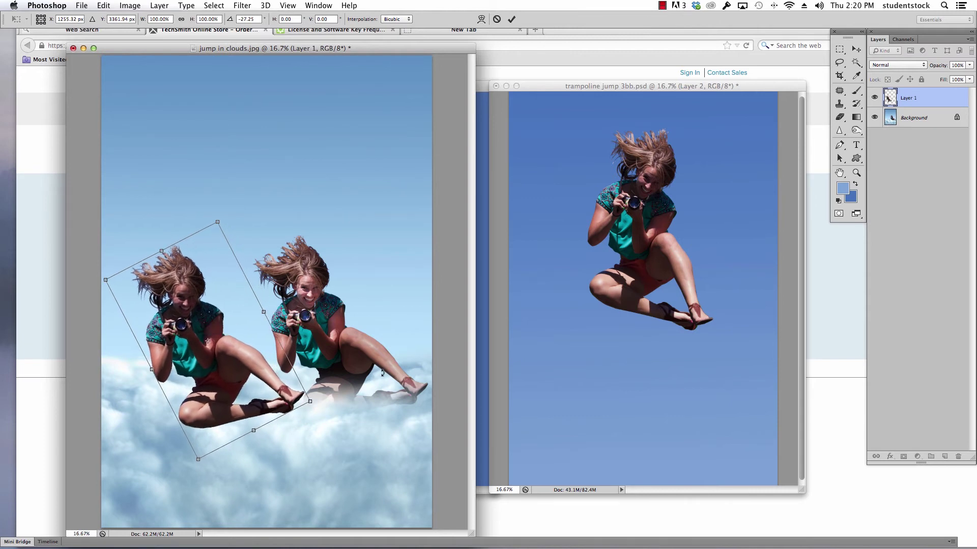
key("Return")
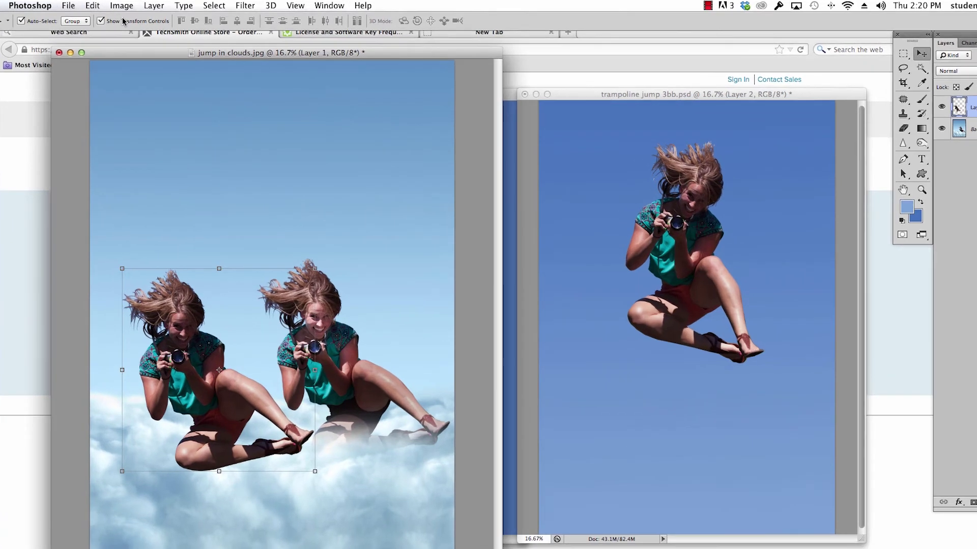
Step: Apply a Brightness/Contrast adjustment to the copied woman with brightness 59 and contrast 10
left_click(130, 5)
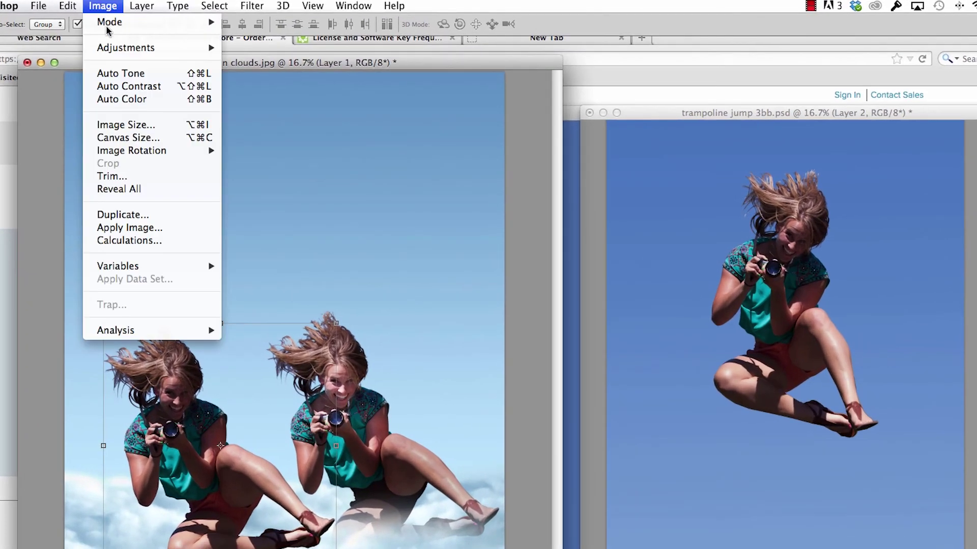
mouse_move(137, 38)
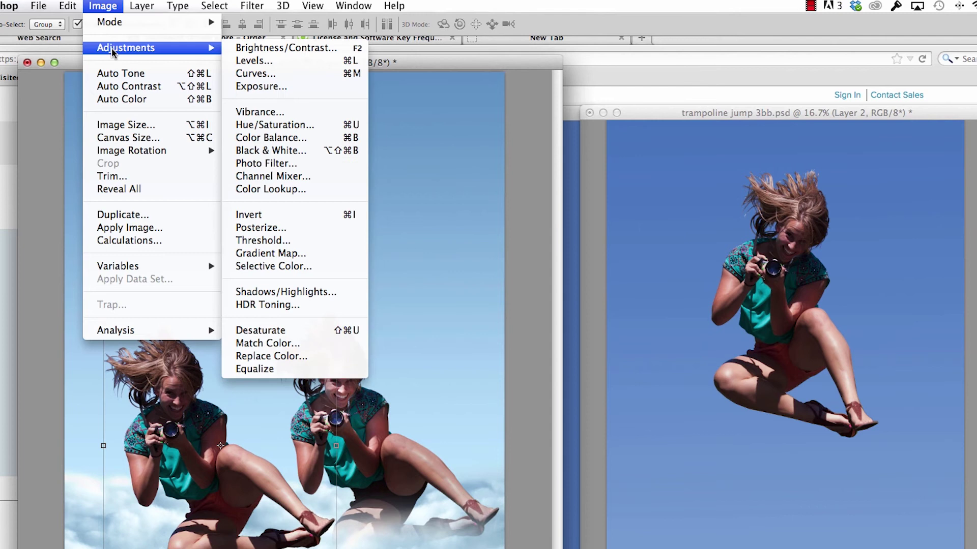
left_click(257, 48)
left_click_drag(824, 92, 671, 214)
left_click_drag(695, 258, 710, 261)
left_click_drag(684, 295, 690, 297)
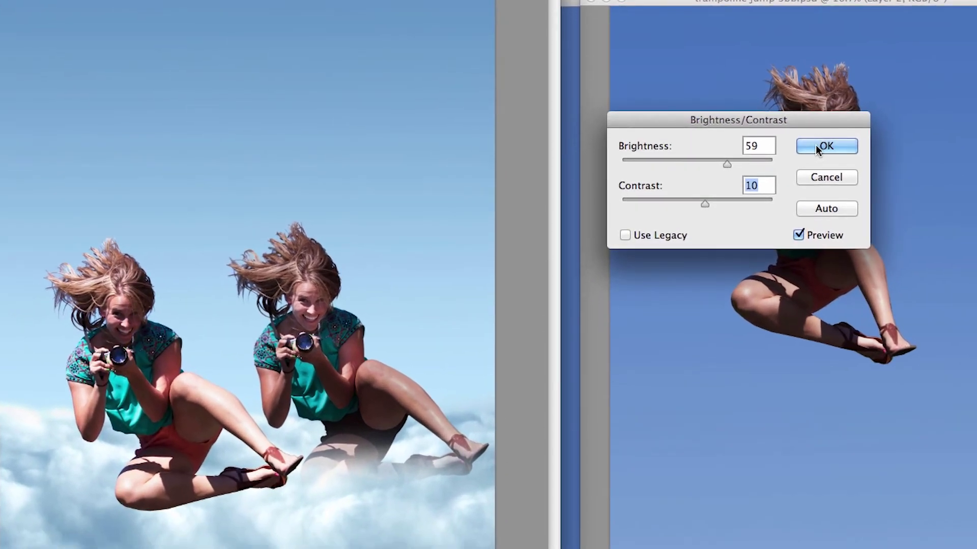
left_click(812, 145)
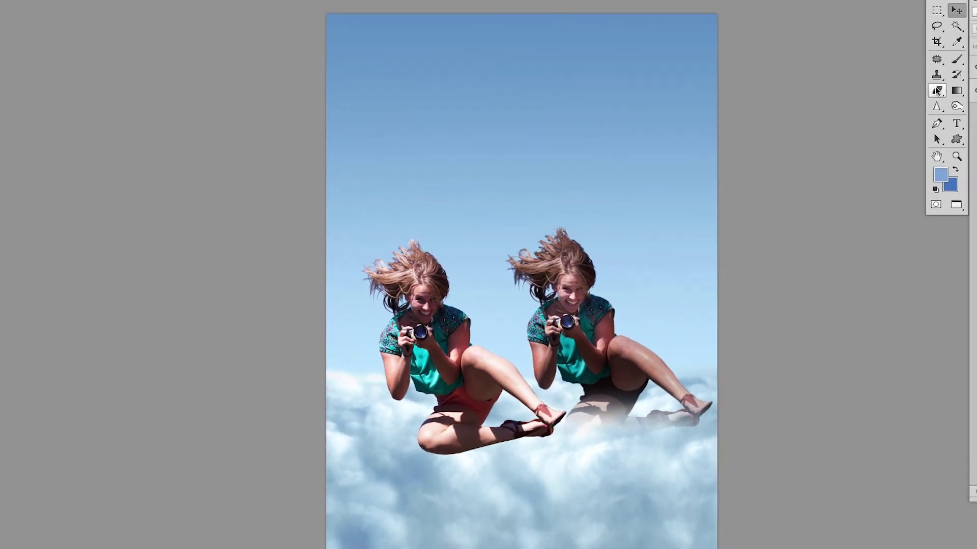
Step: Set up the Eraser tool with a soft round brush of 384 px and 0% hardness
left_click(879, 108)
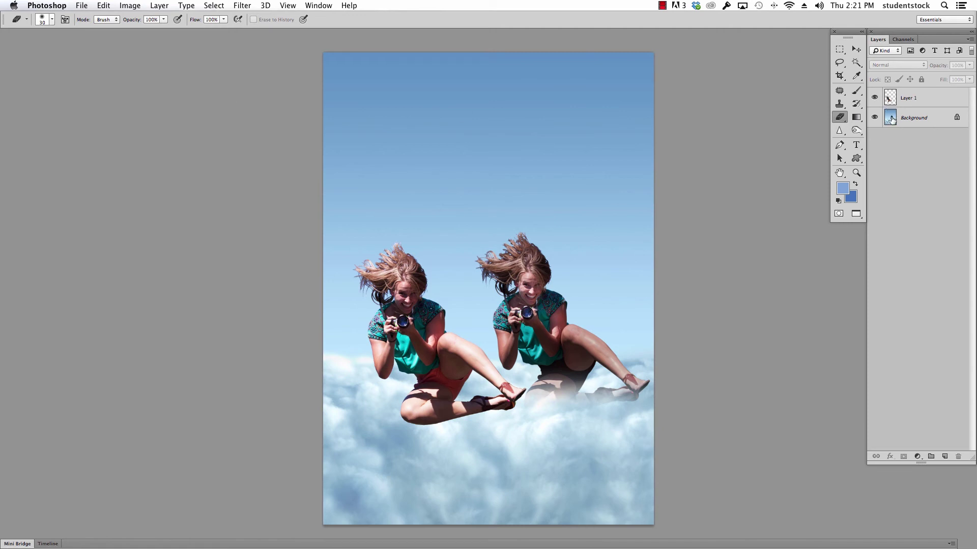
left_click(889, 99)
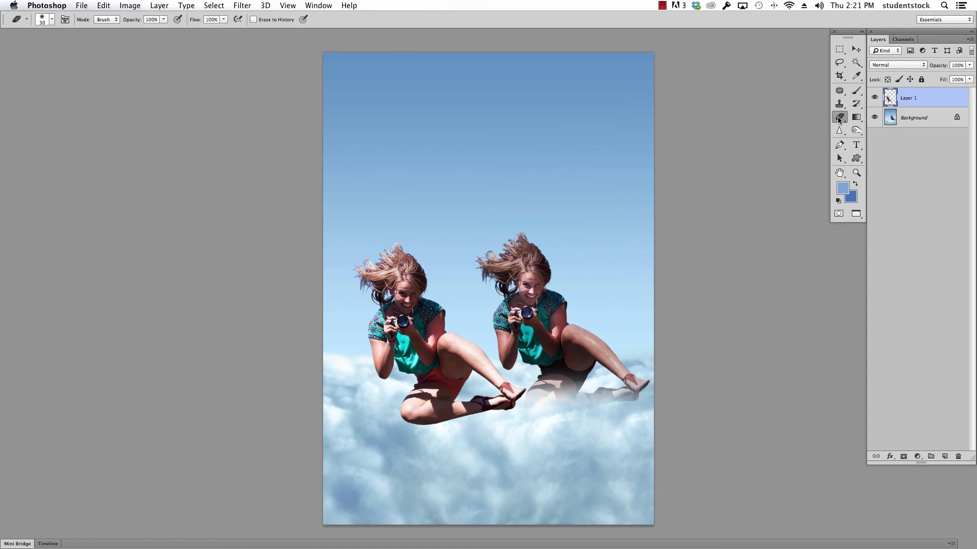
left_click(53, 21)
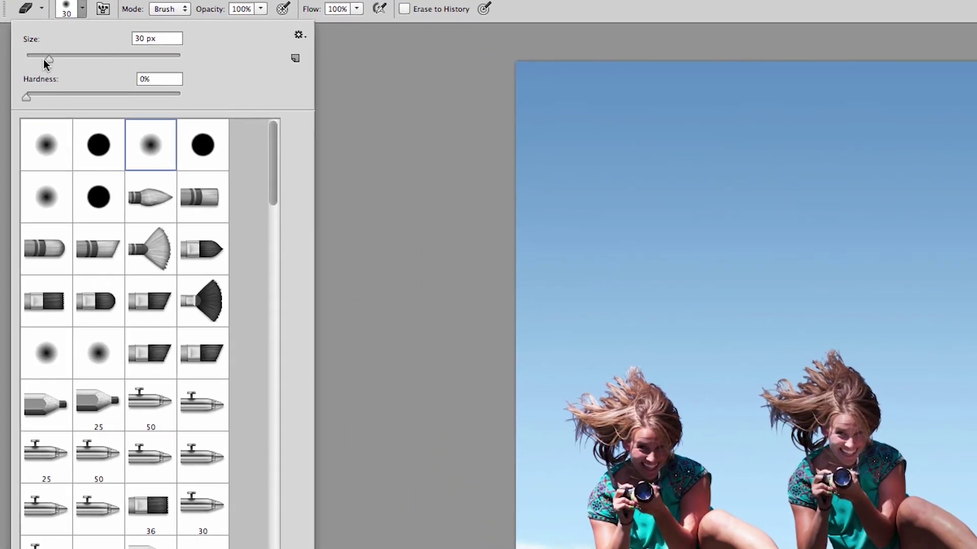
left_click_drag(31, 51, 143, 74)
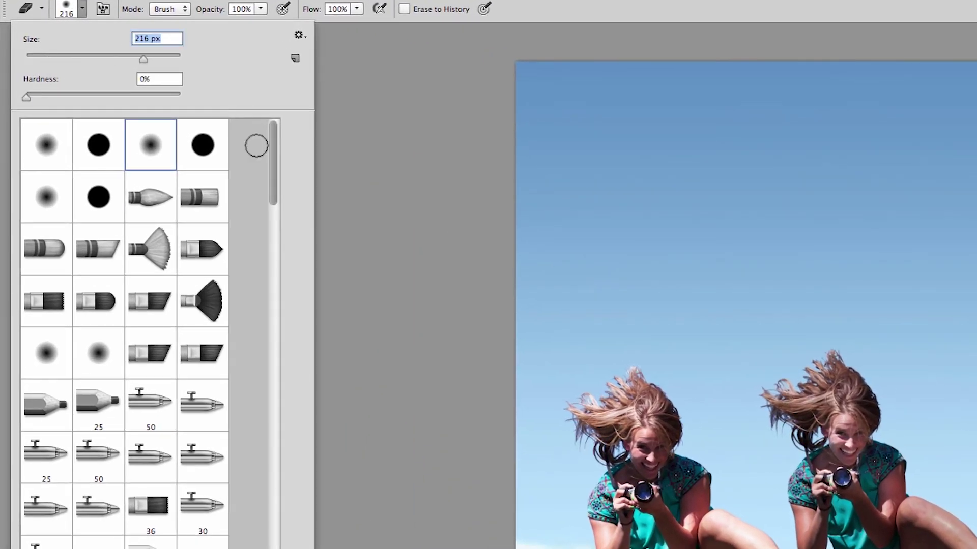
left_click_drag(144, 59, 184, 59)
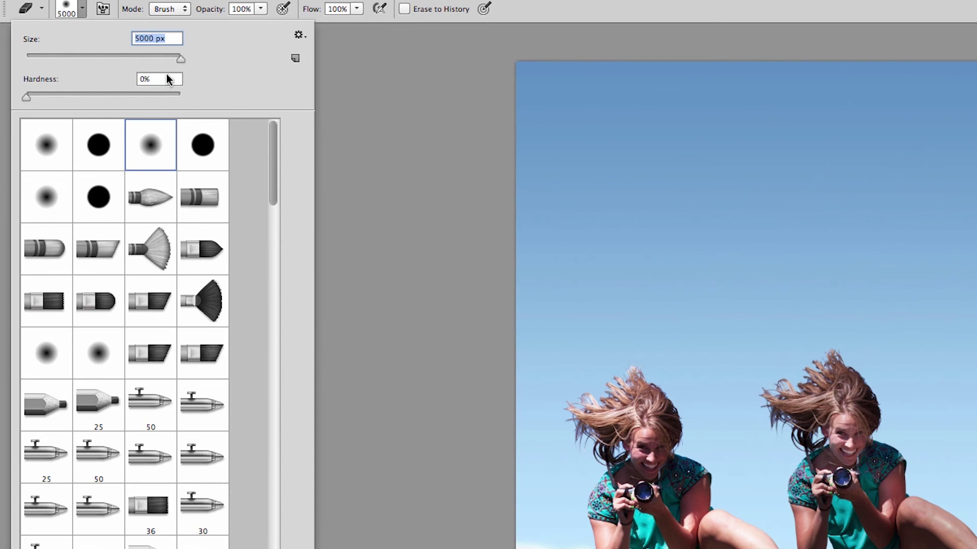
key("Return")
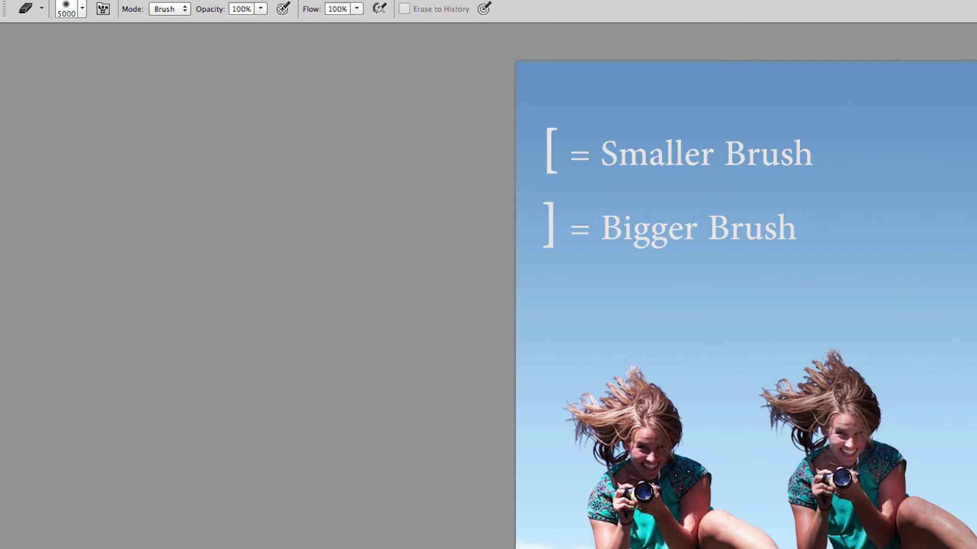
left_click(82, 8)
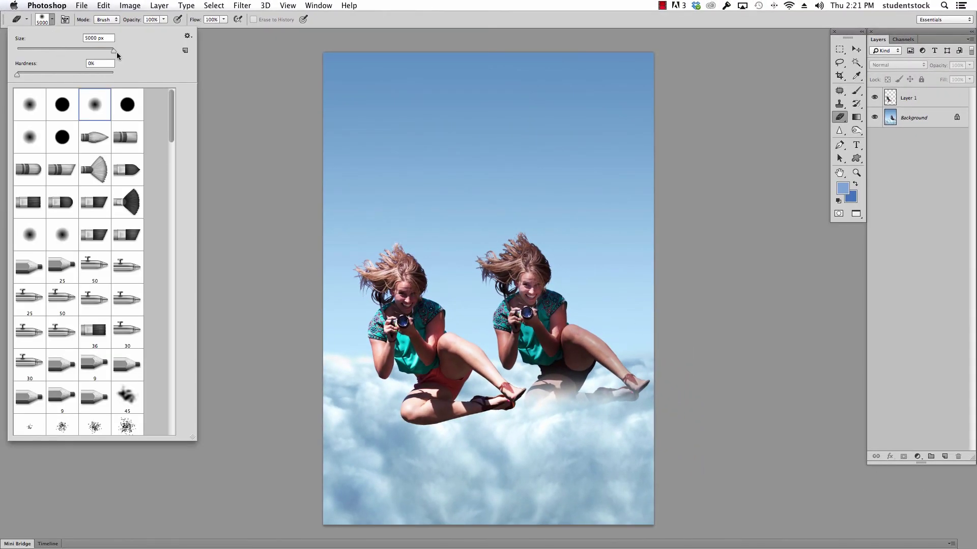
left_click_drag(115, 51, 100, 53)
Step: Erase the underside of the copied woman's lower legs on Layer 1 so they sink into the clouds
left_click(475, 230)
left_click(474, 230)
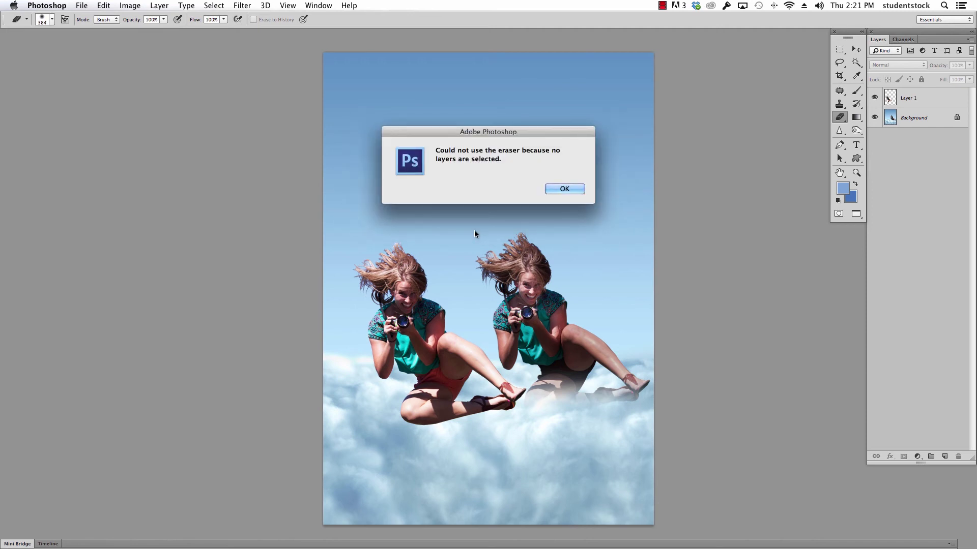
left_click(565, 189)
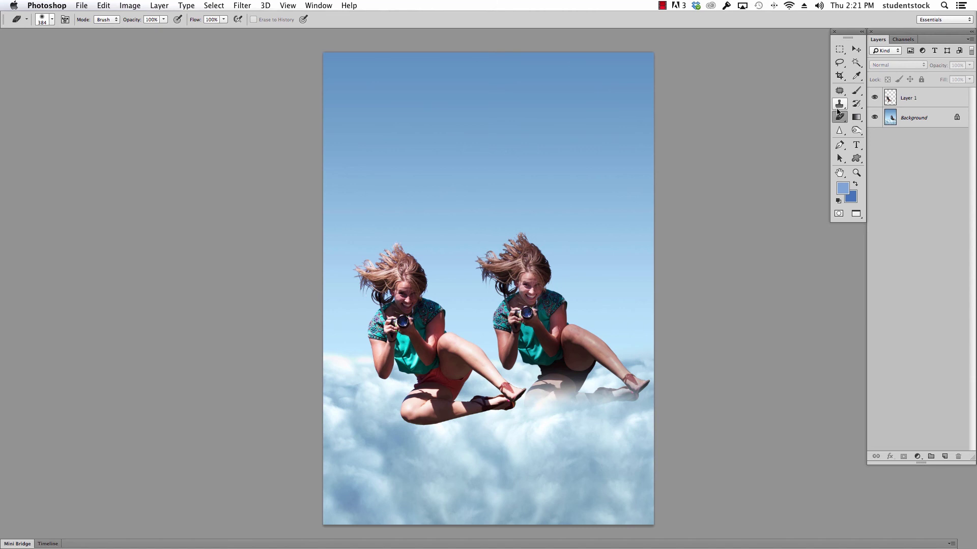
left_click(896, 99)
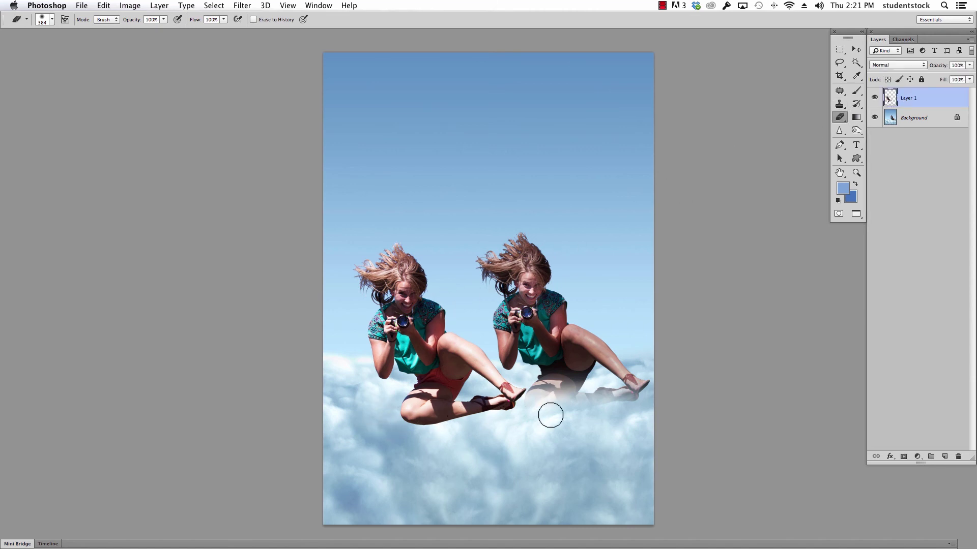
mouse_move(387, 421)
left_mouse_down()
mouse_move(497, 427)
mouse_move(451, 432)
mouse_move(384, 429)
mouse_move(507, 424)
left_mouse_up()
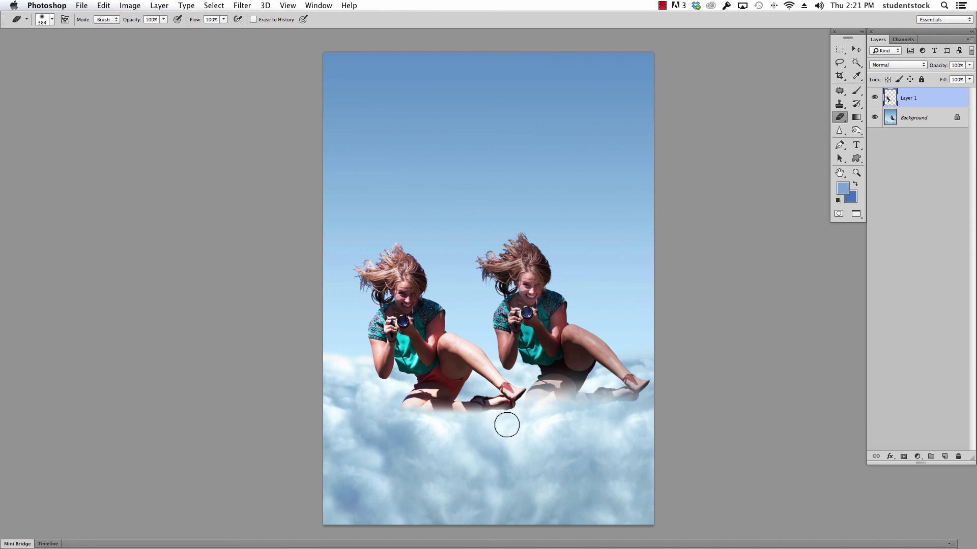
Step: Soften the erased edge of her legs with the Eraser at 48% opacity and a larger brush
left_click(164, 20)
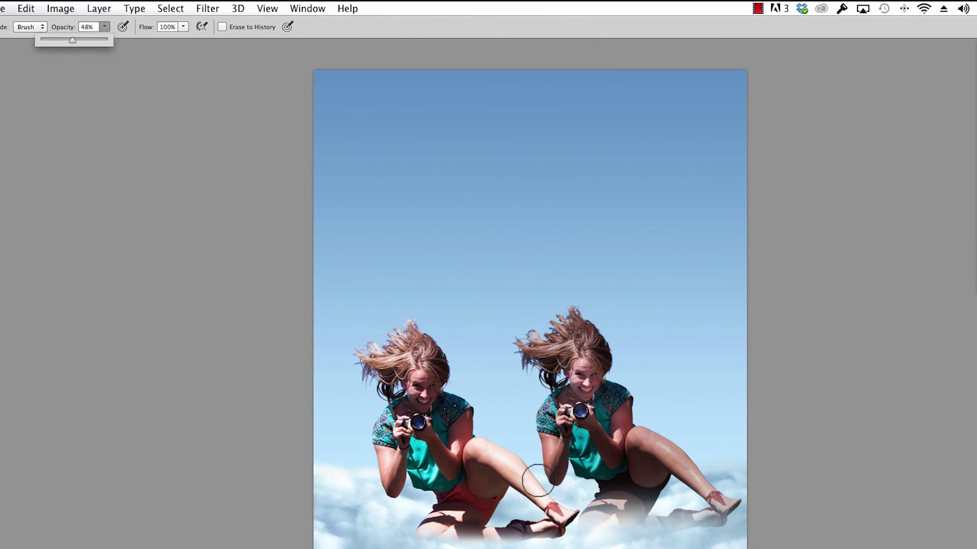
left_click(509, 531)
key("bracketright")
key("bracketright")
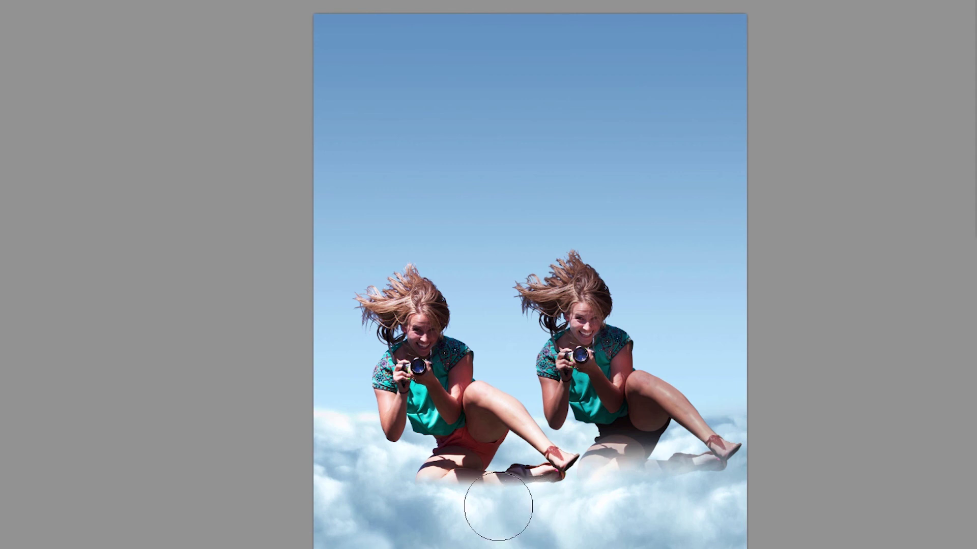
mouse_move(447, 500)
left_mouse_down()
mouse_move(408, 495)
mouse_move(501, 501)
left_mouse_up()
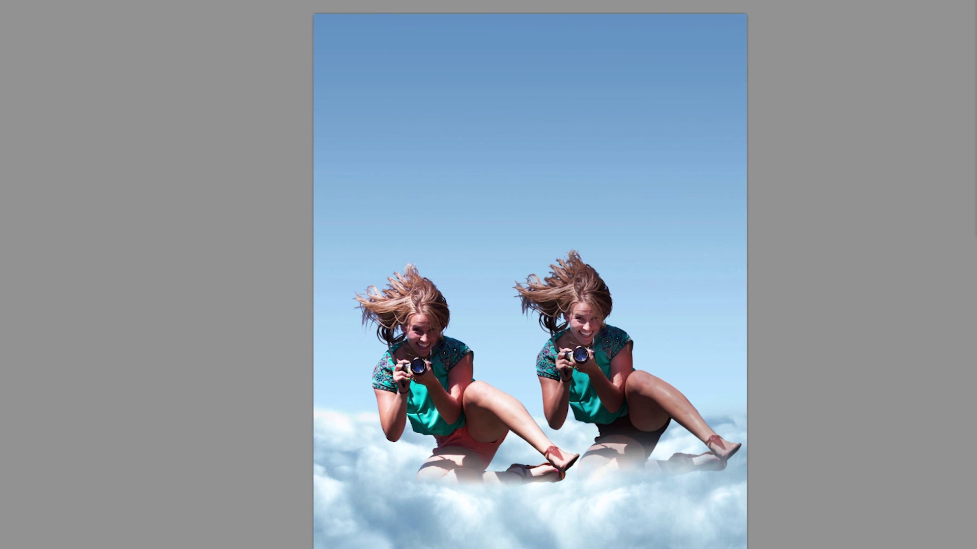
Step: Examine the copied woman's hair and face up close against the original figure and the sky
key("ctrl+t")
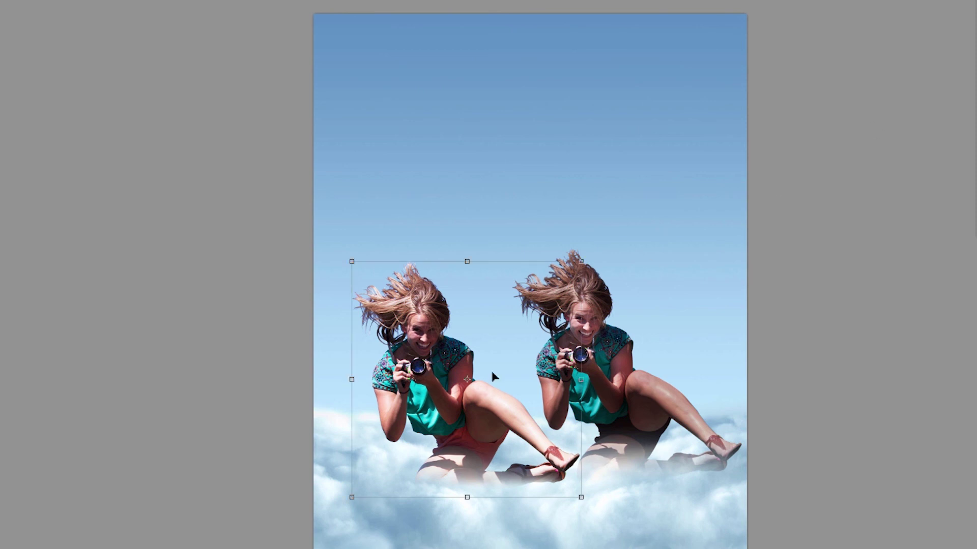
left_click(437, 408, "ctrl")
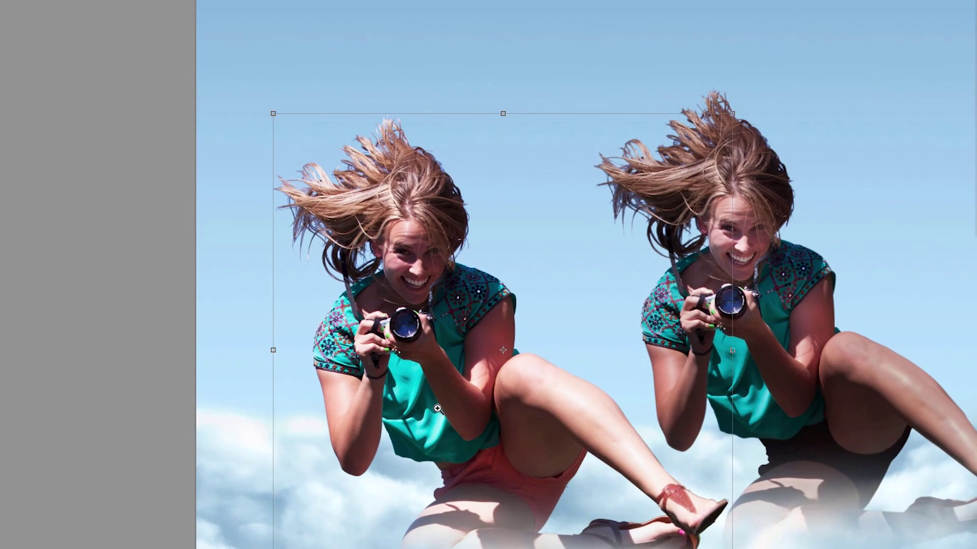
left_click(438, 408, "ctrl")
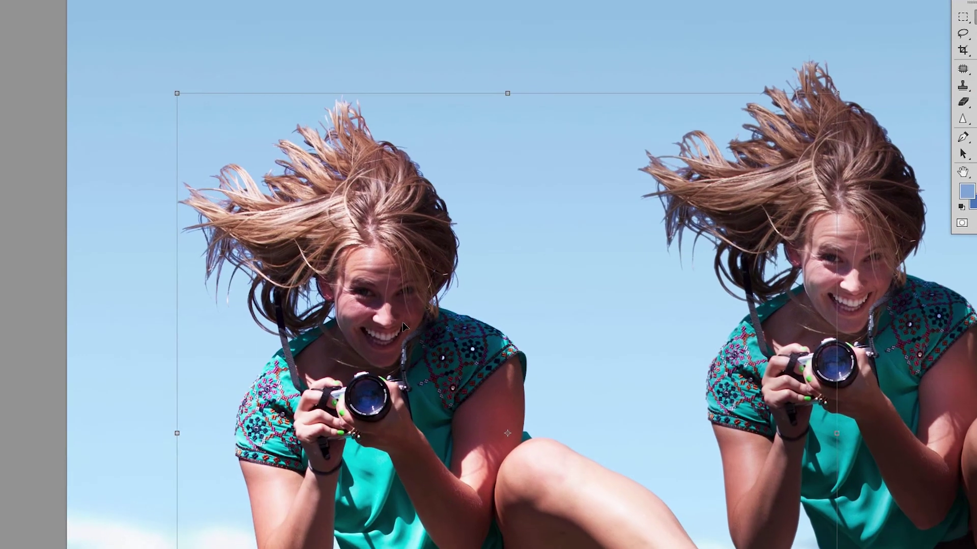
key("Return")
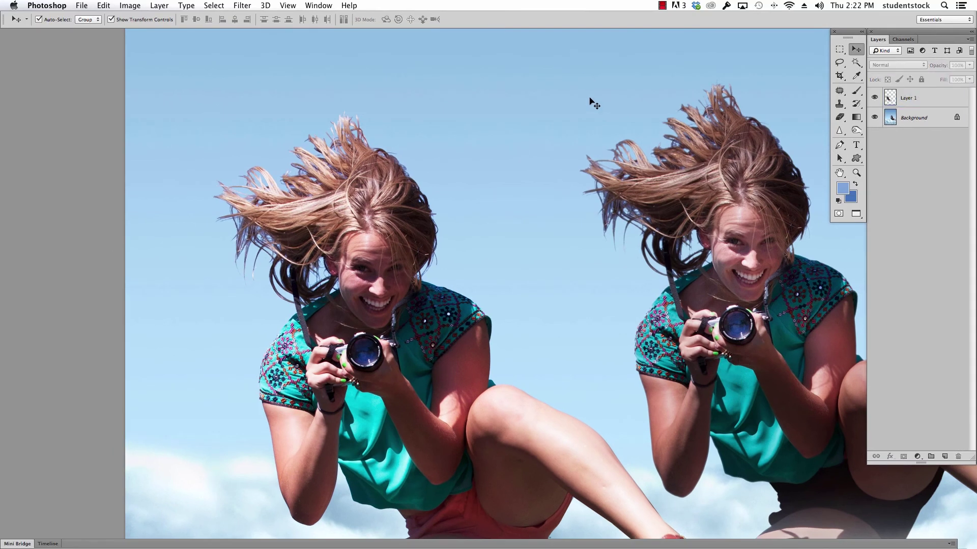
left_click(529, 197, "alt")
left_click(578, 195, "alt")
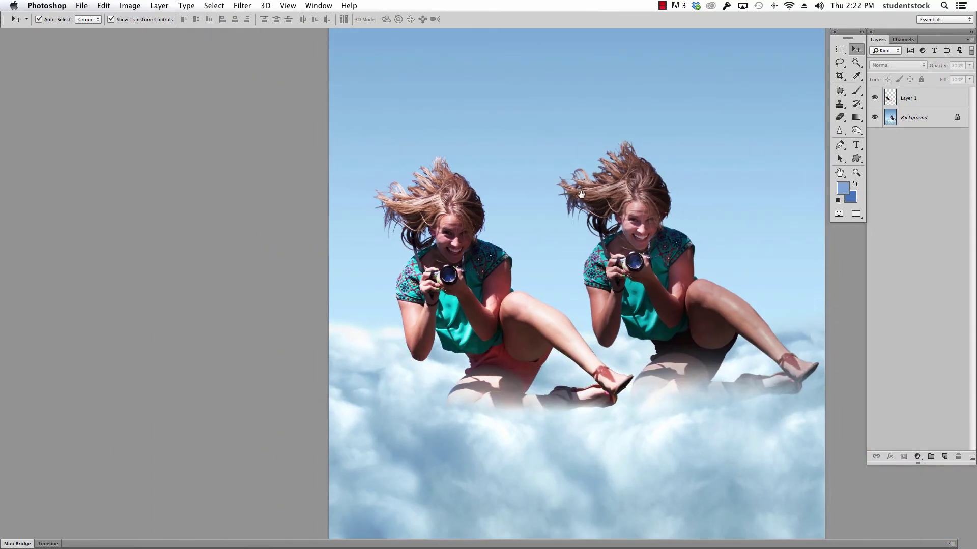